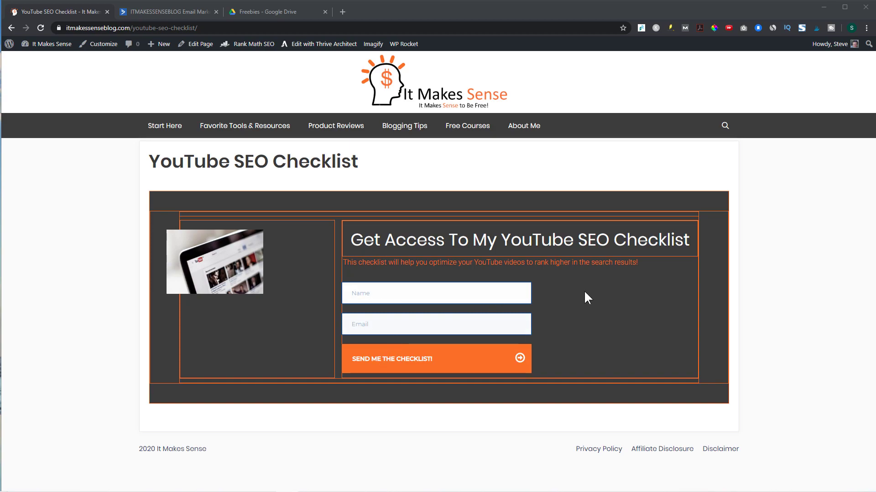
Switch from the WordPress checklist opt-in page to the ActiveCampaign Lists page.
left_click(155, 7)
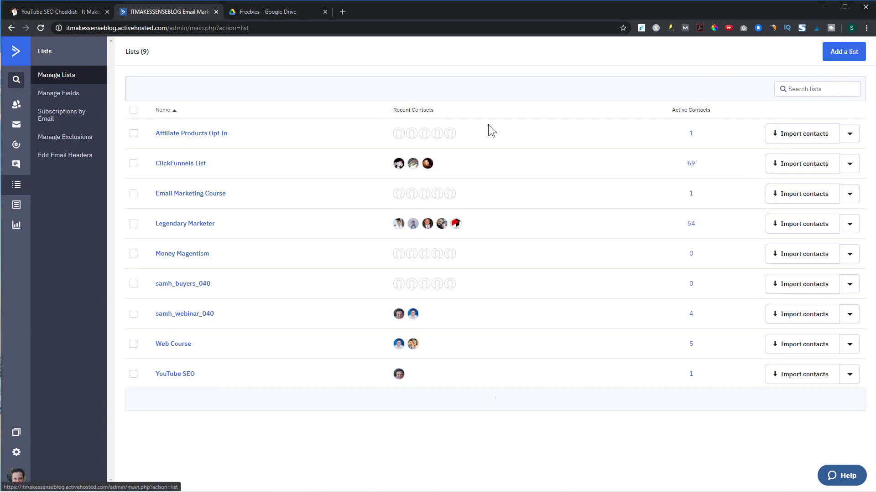
Add list 'YouTube SEO V2' with the blog URL and description 'You wanted my free YouTube SEO Checklist'.
left_click(841, 52)
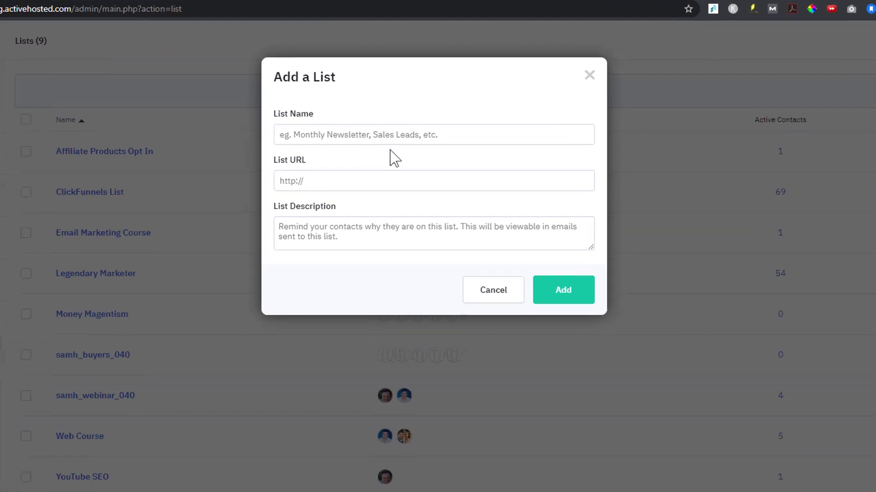
left_click(401, 126)
type("Yo")
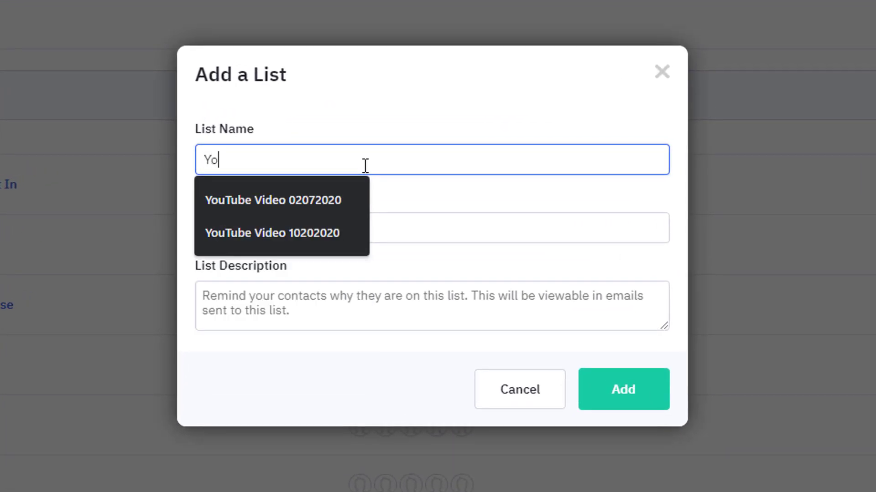
type("uTube SEO V2")
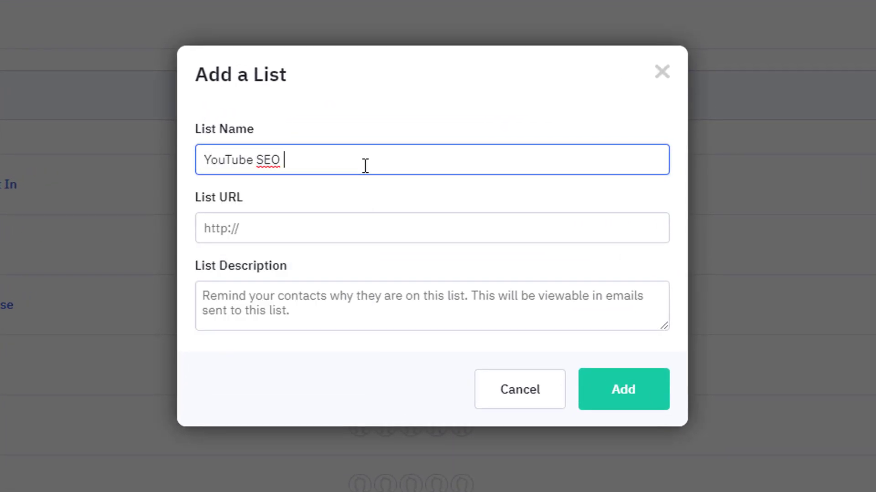
left_click(316, 236)
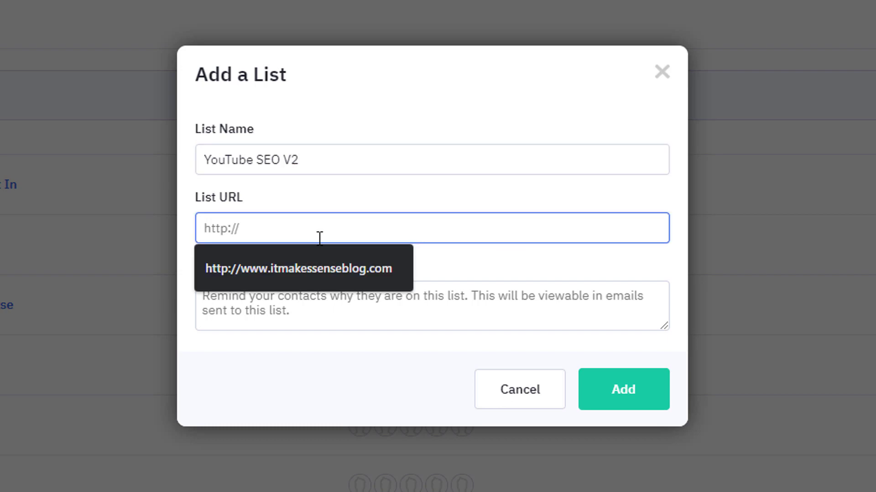
left_click(321, 269)
left_click(303, 315)
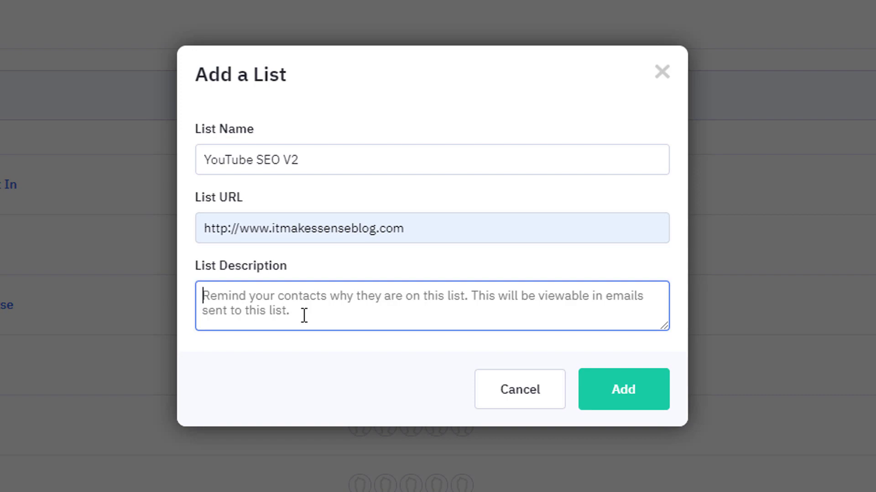
type("You wanted my free YOu")
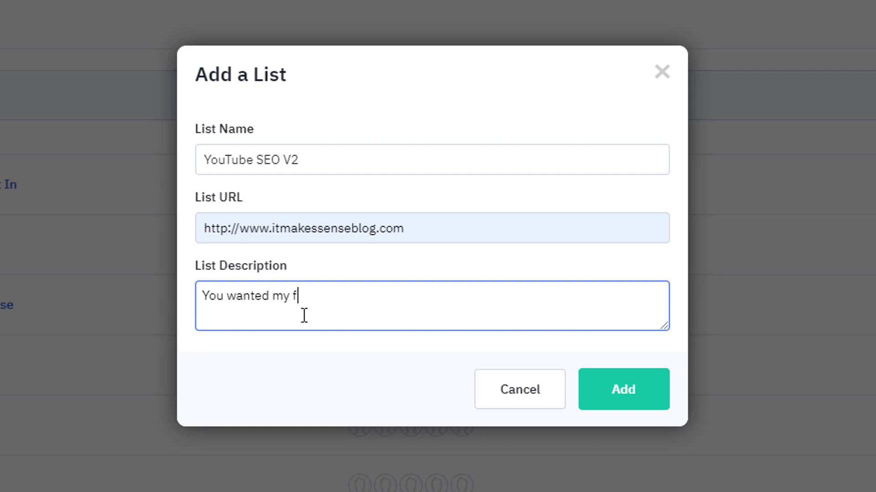
key("BackSpace")
key("BackSpace")
type("ouTube SEO ")
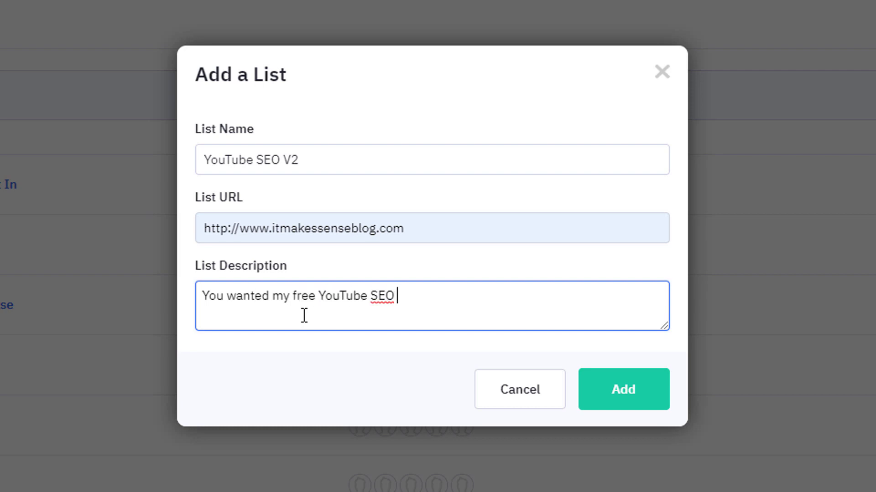
type("Checklist")
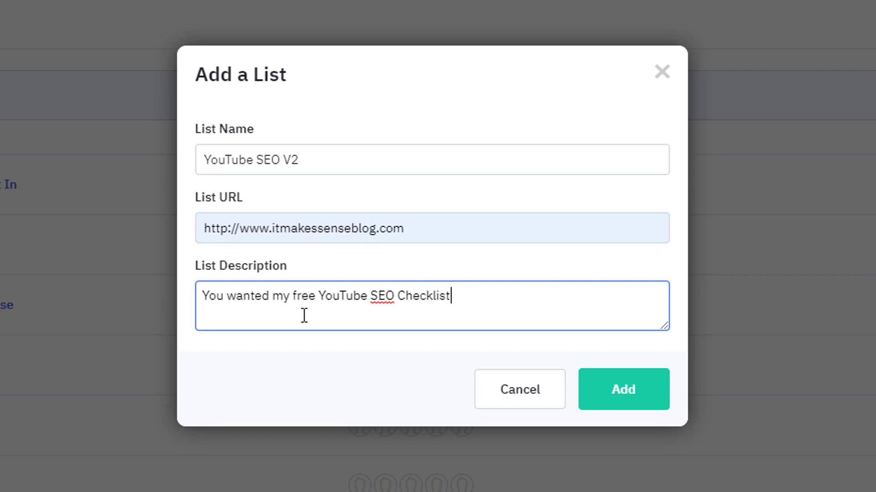
left_click(606, 390)
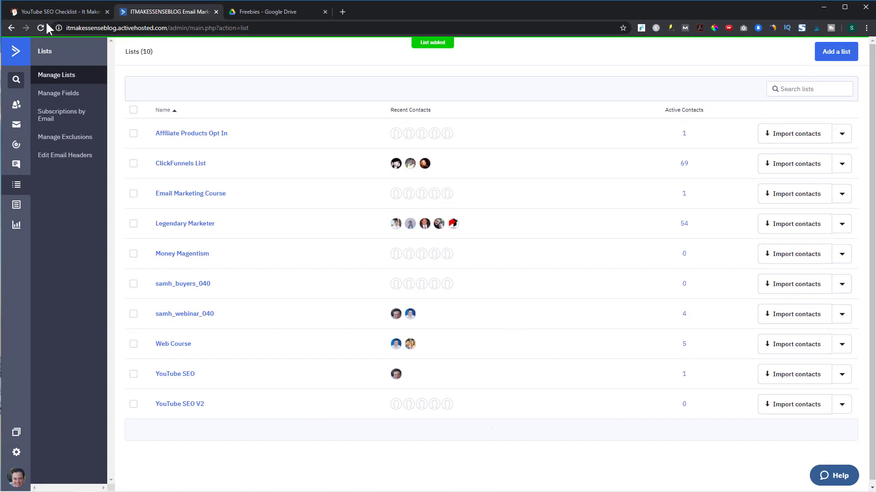
left_click(55, 12)
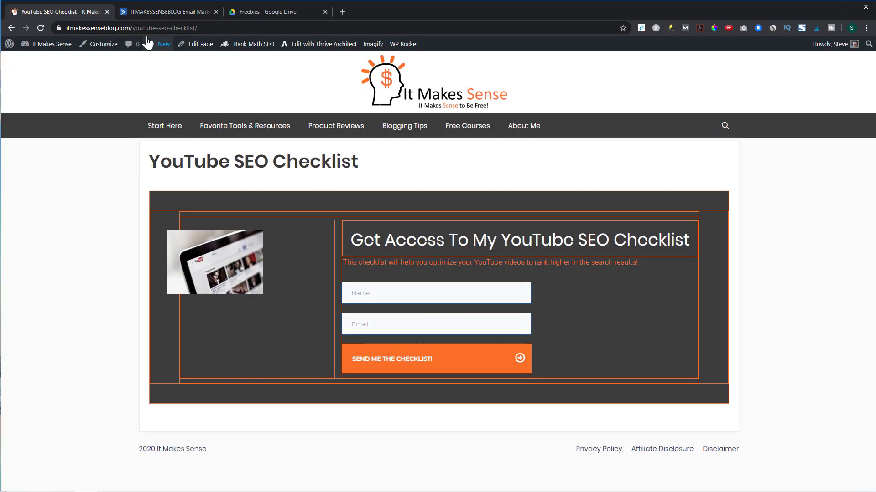
left_click(141, 7)
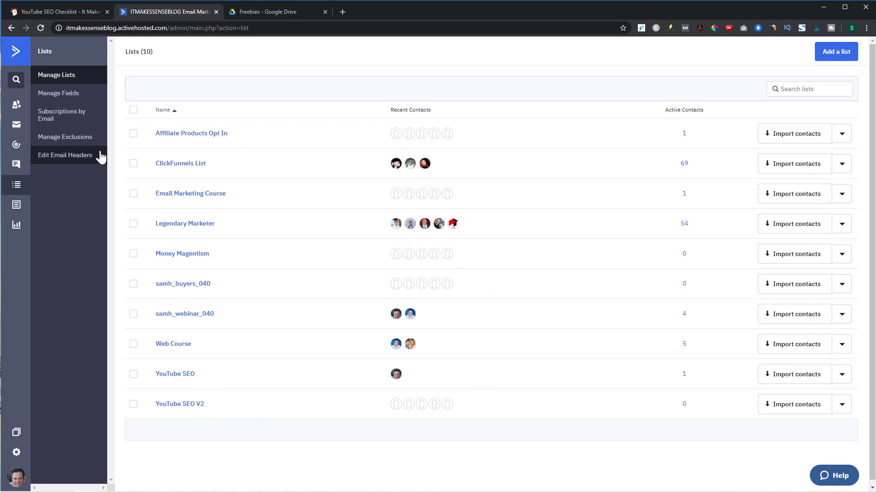
Create a new automation (Automation 13) starting from scratch.
left_click(17, 150)
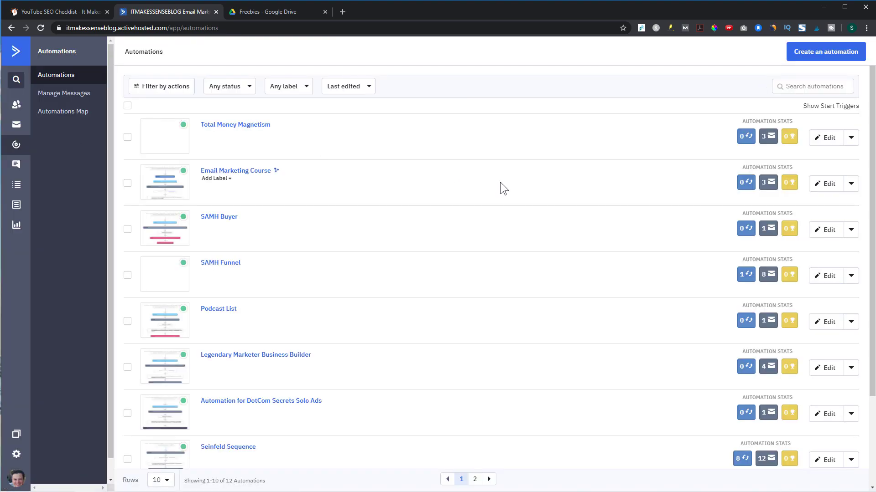
scroll(499, 182, "down", 2)
scroll(488, 296, "up", 3)
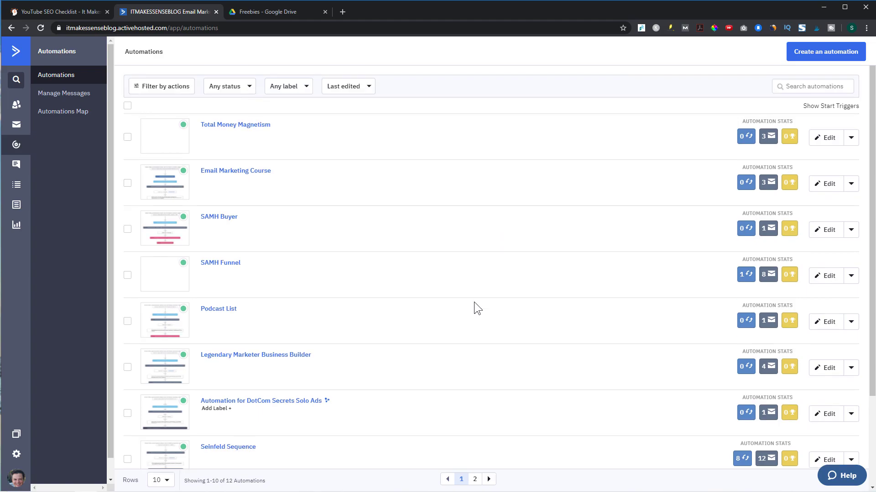
left_click(819, 59)
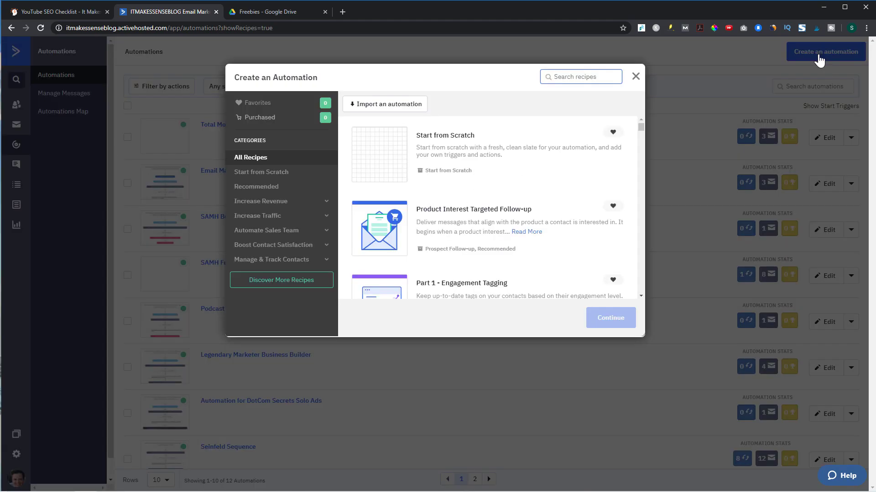
left_click(381, 167)
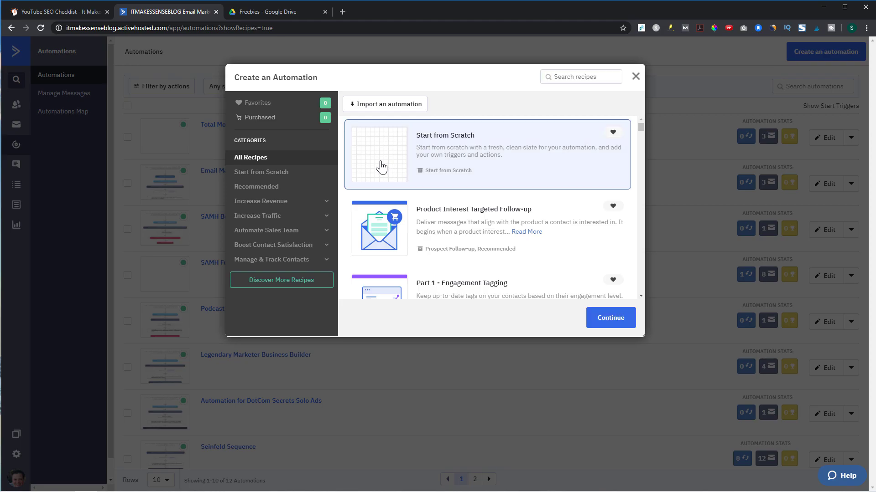
left_click(607, 319)
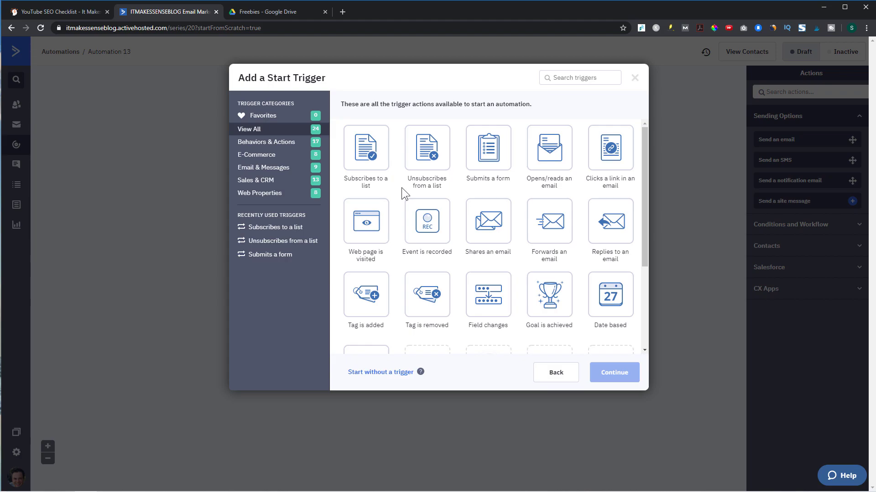
Trigger the automation when a contact subscribes to the YouTube SEO list, and add a send-email action.
left_click(363, 154)
left_click(614, 373)
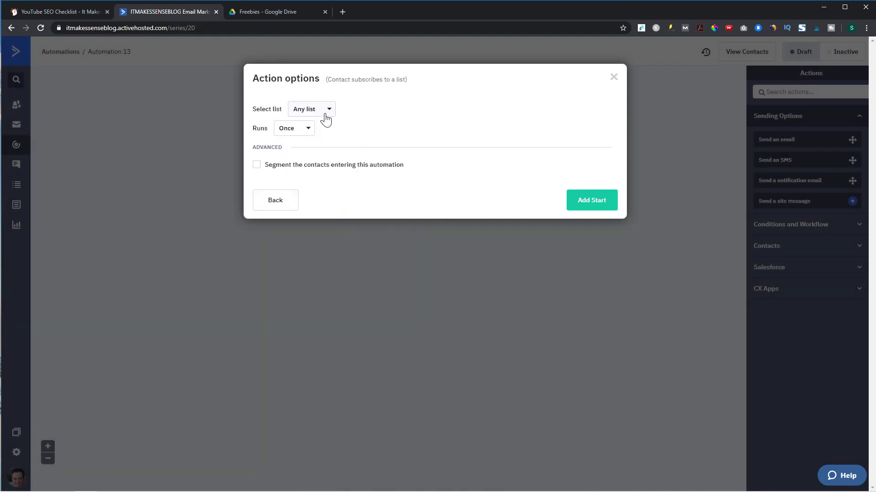
left_click(327, 112)
scroll(342, 184, "down", 2)
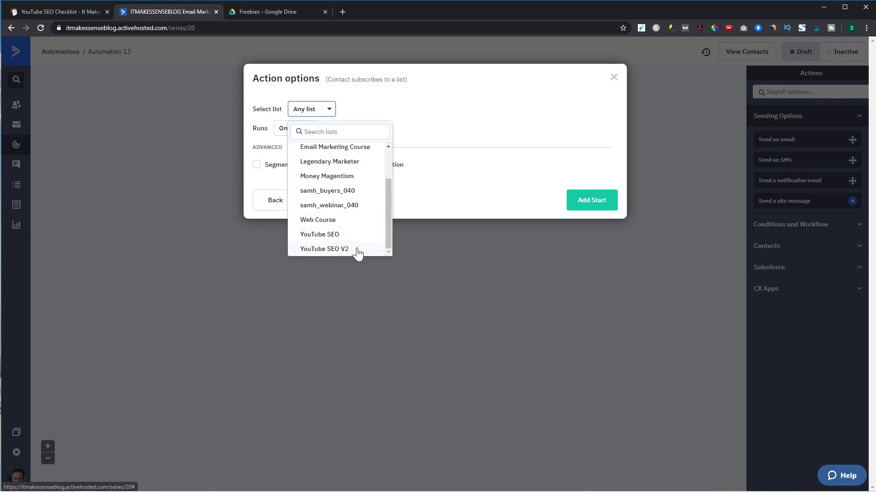
left_click(341, 234)
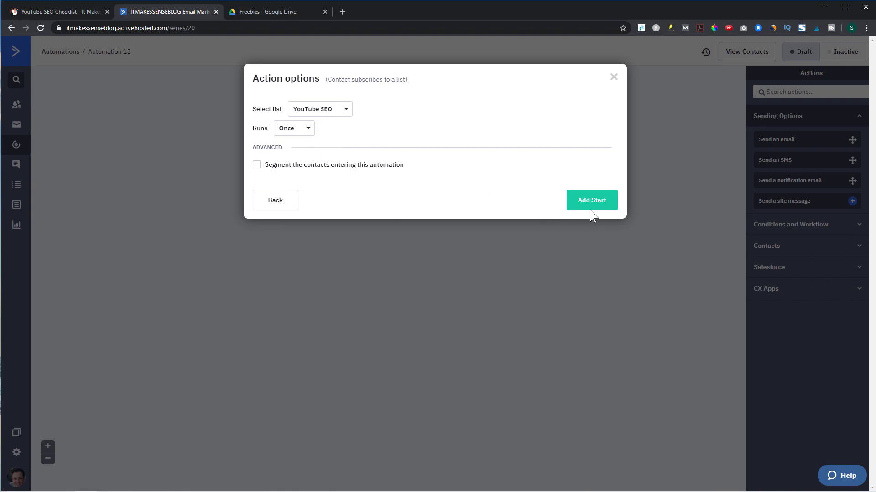
left_click(601, 205)
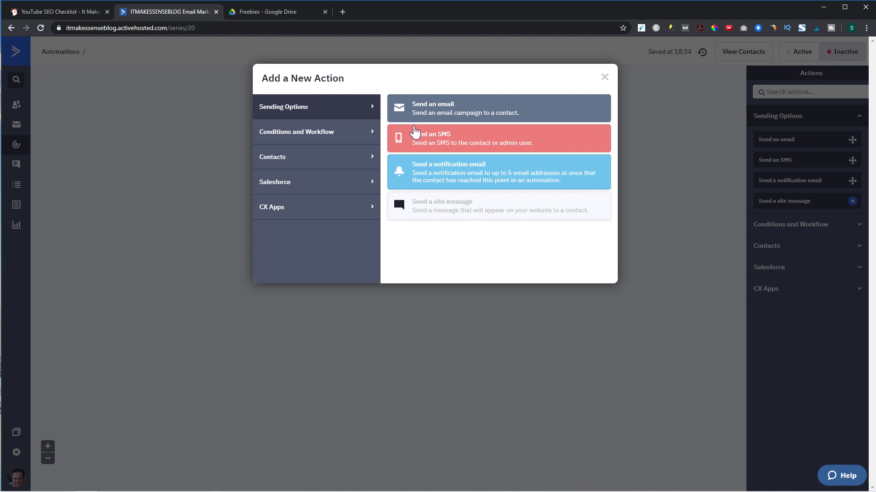
left_click(442, 114)
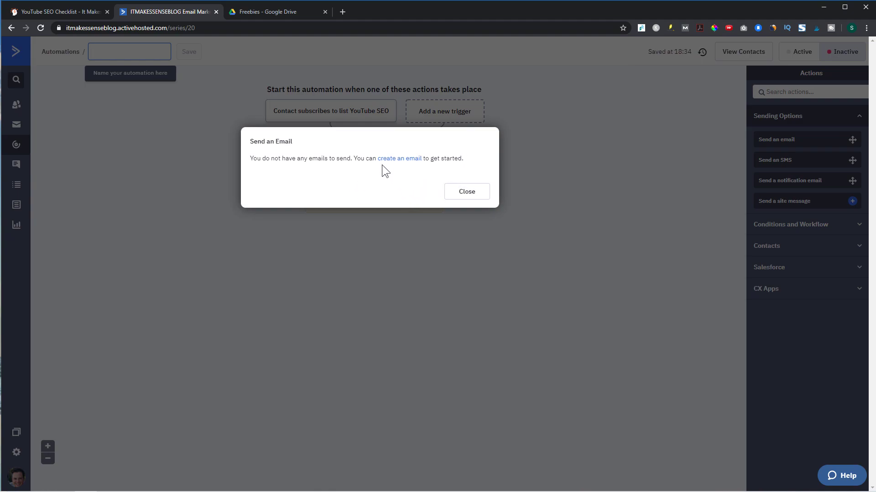
Create a new email for the step named 'YouTube SEO Checklist'.
left_click(396, 159)
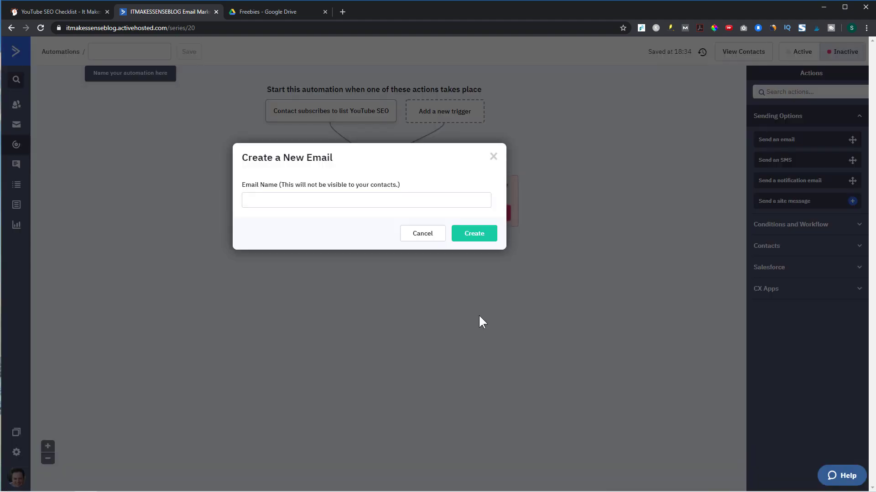
left_click(309, 200)
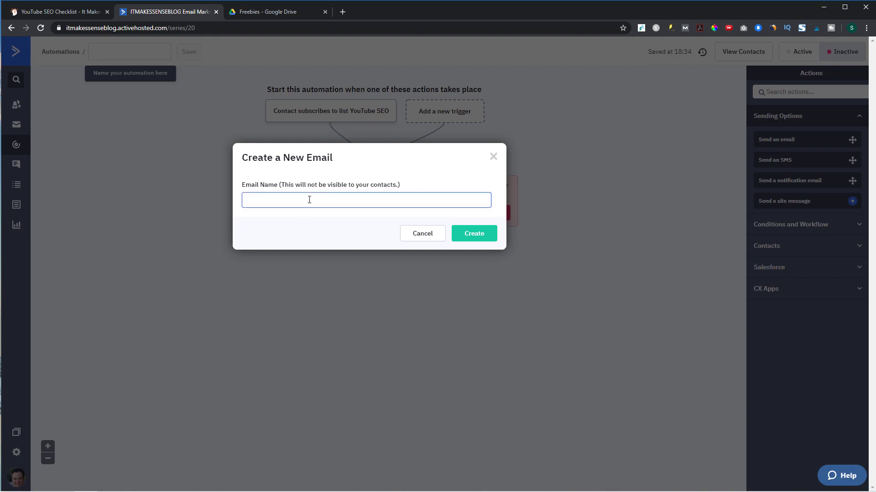
type("YouTube SEO Checklist")
left_click(472, 241)
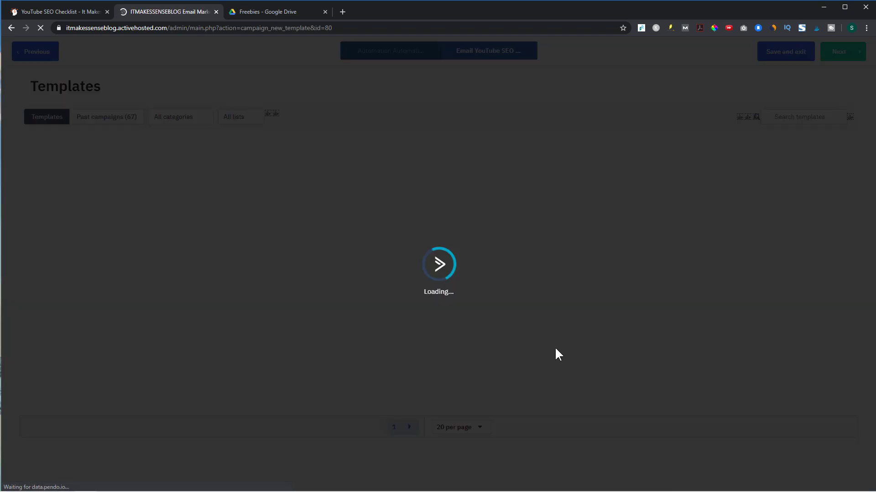
Use the basic Email Template with subject 'Here Is Your YouTube SEO Checklist'.
mouse_move(522, 330)
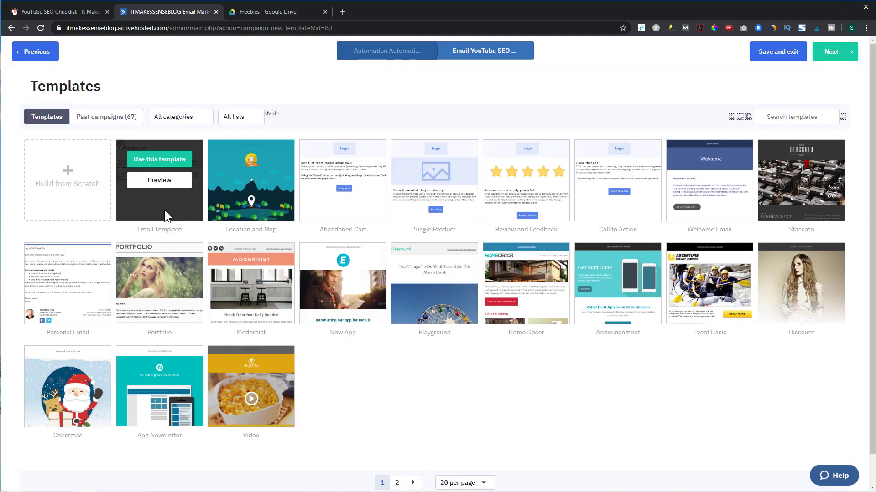
mouse_move(193, 189)
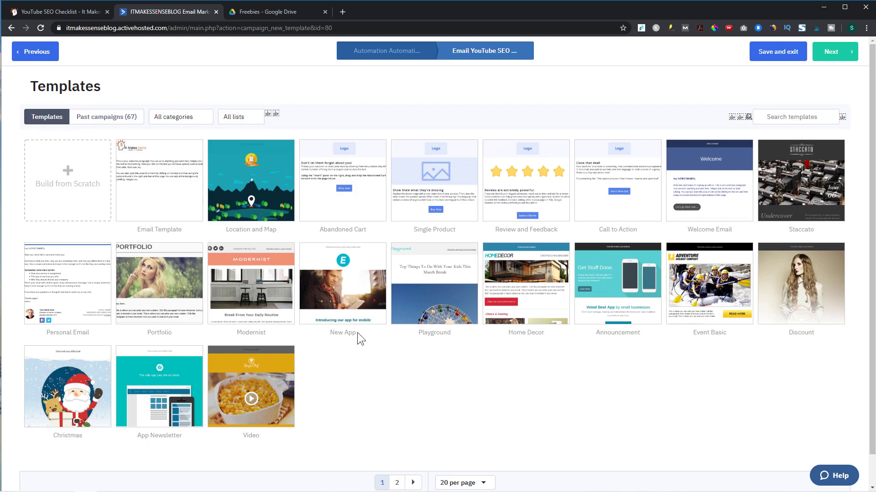
left_click(154, 161)
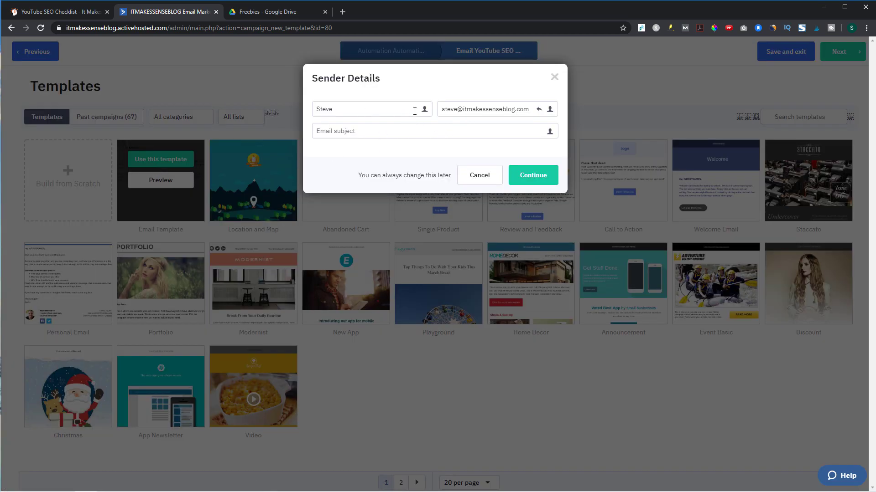
left_click(354, 132)
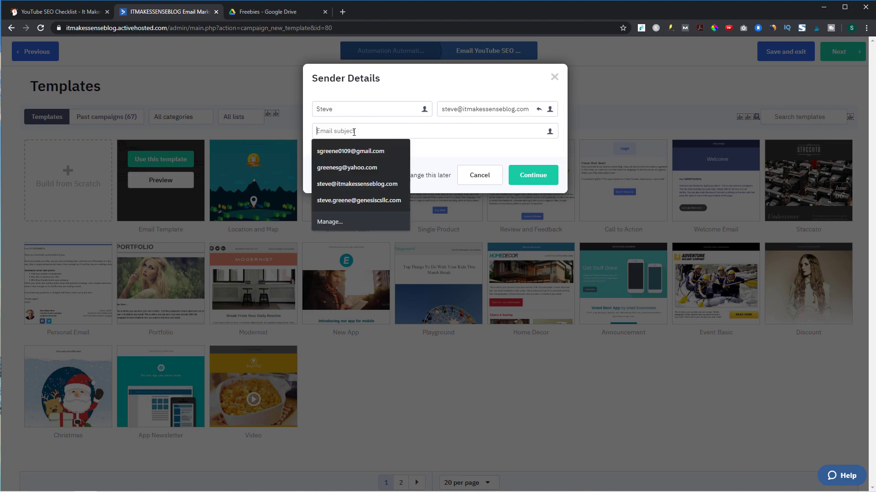
type("Here Is Your YouTube SEO Checklist")
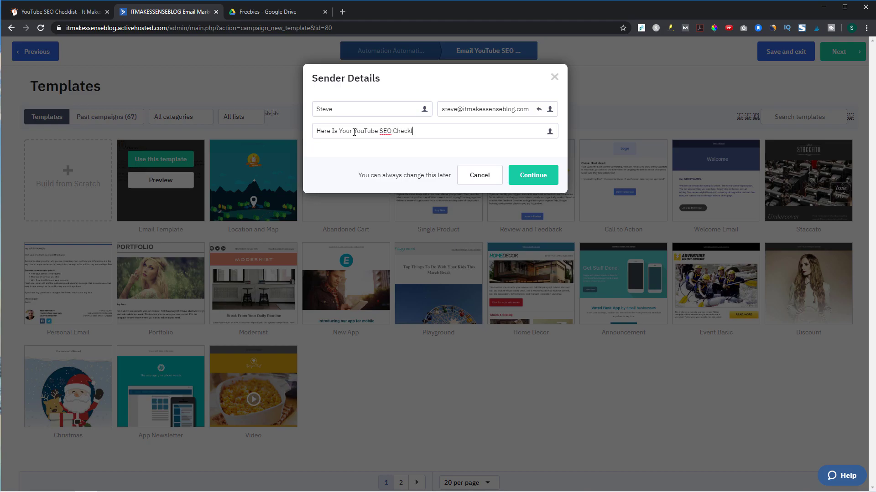
left_click(543, 172)
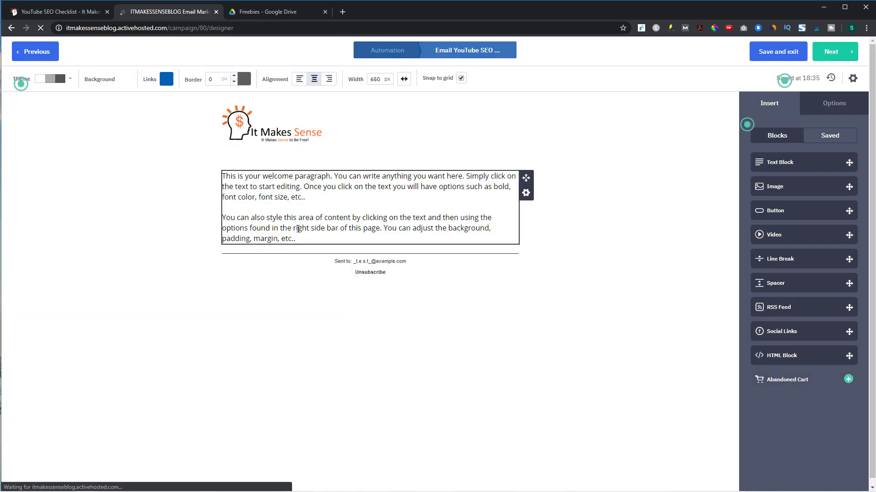
Replace the placeholder paragraphs with the pasted checklist message and delete 'personalize' from the greeting.
left_click_drag(298, 239, 224, 177)
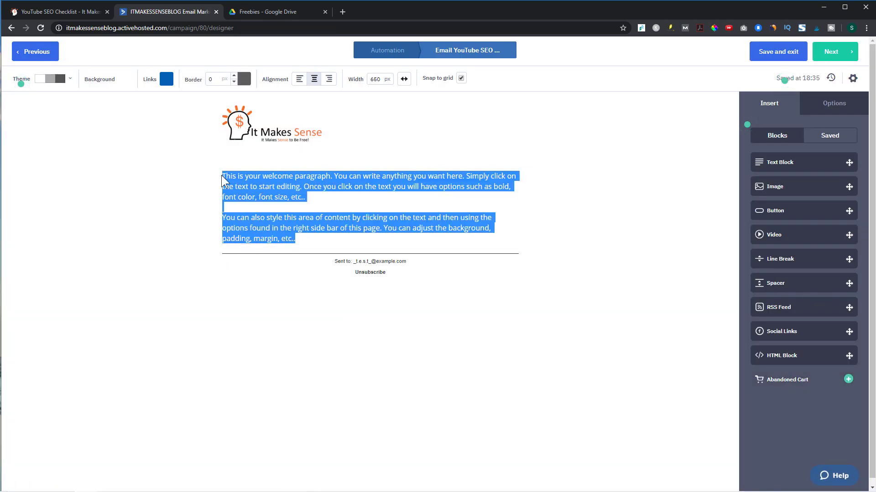
key("BackSpace")
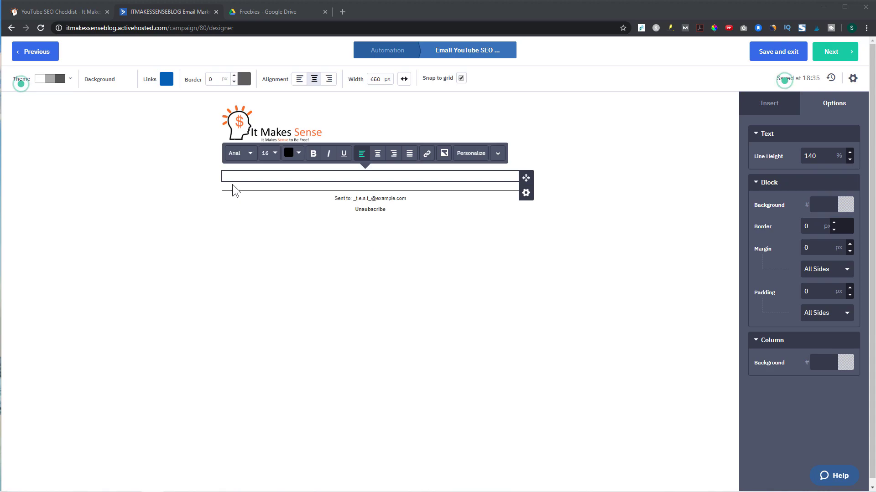
key("ctrl+v")
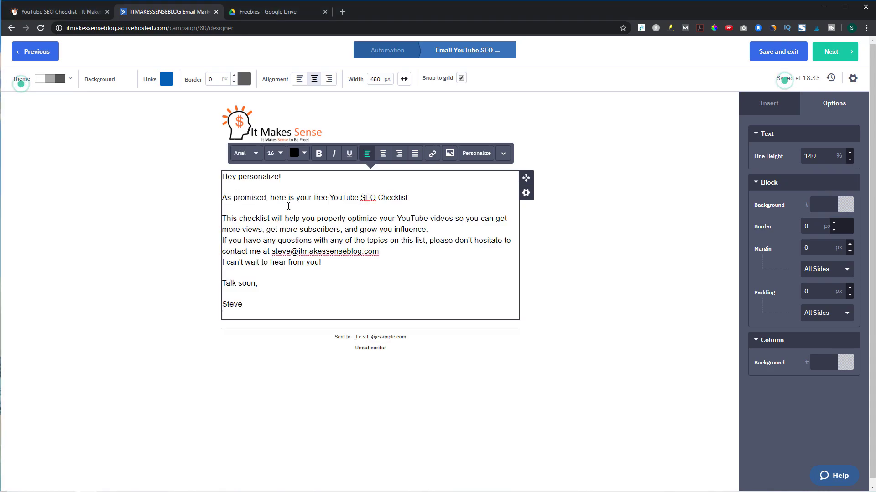
left_click_drag(279, 178, 240, 181)
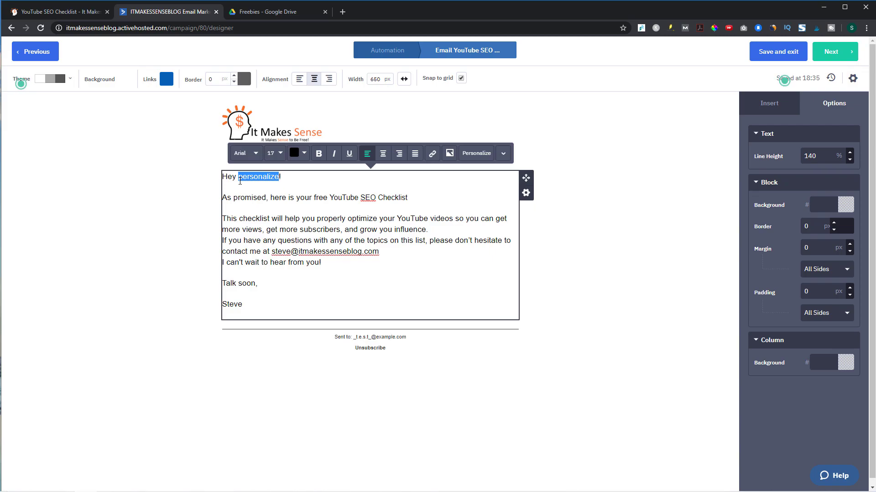
key("BackSpace")
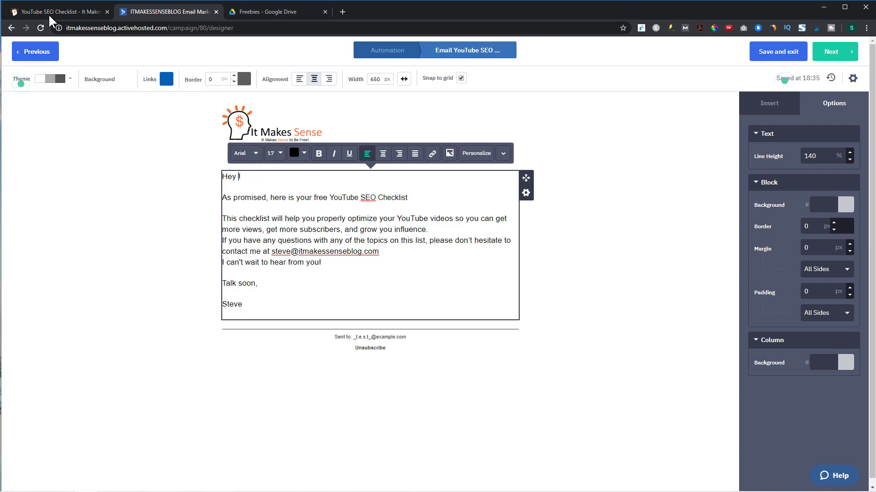
left_click(50, 14)
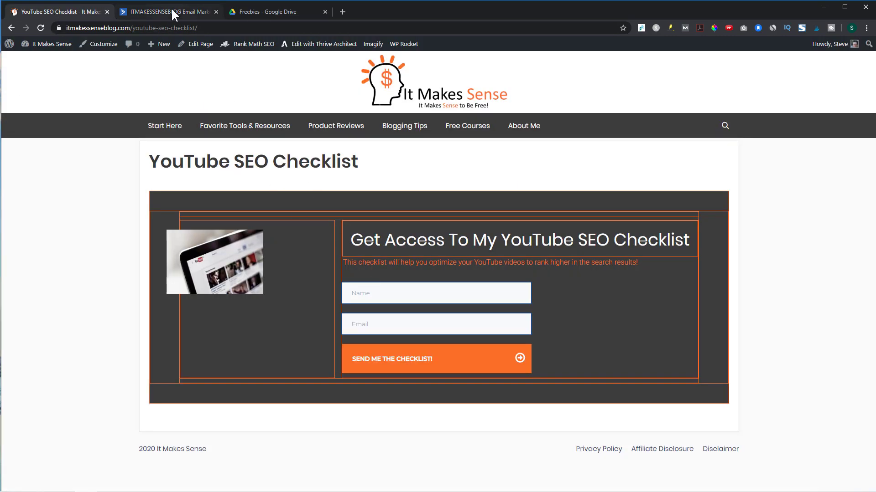
left_click(171, 12)
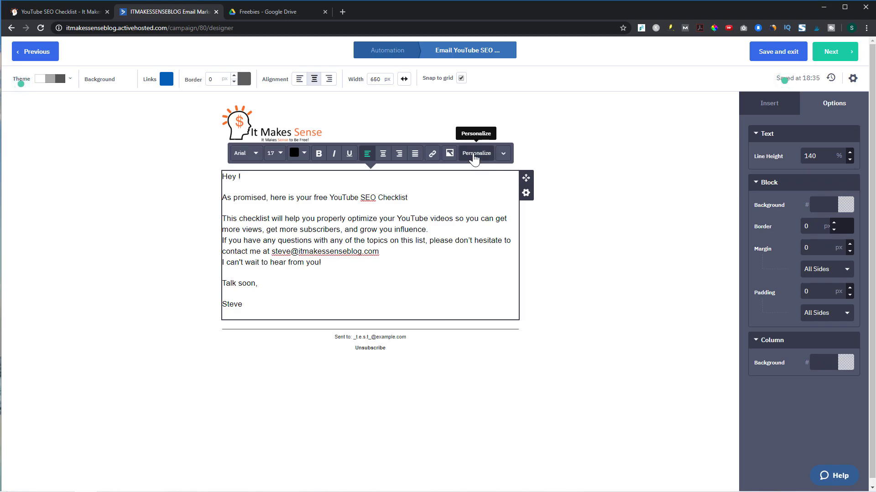
Insert the contact's First Name into the greeting and add a blank line before the closing sentence.
left_click(475, 155)
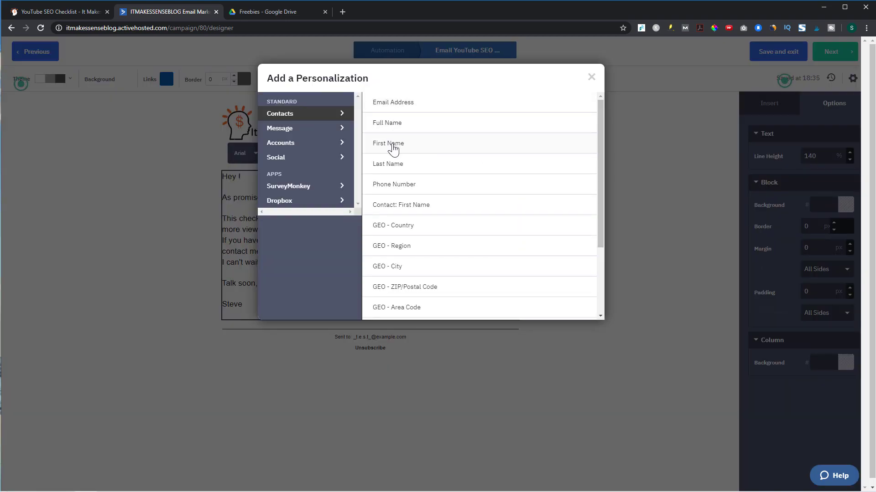
left_click(393, 145)
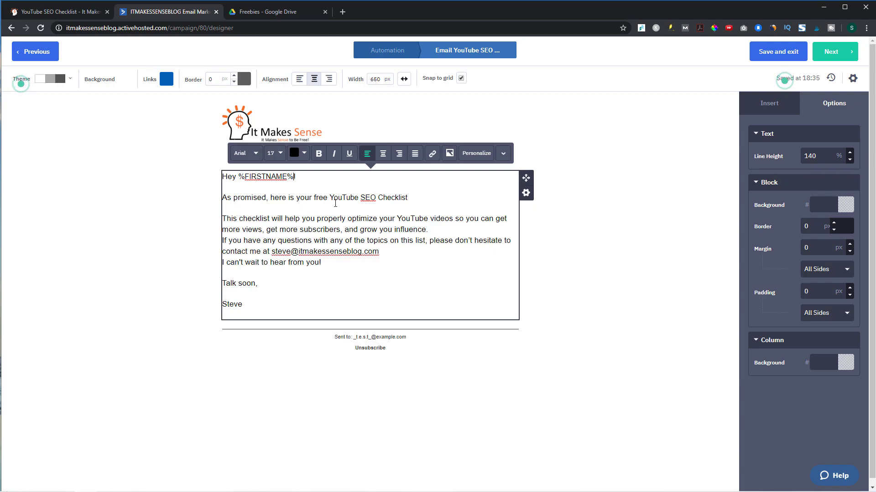
left_click(407, 202)
key("Return")
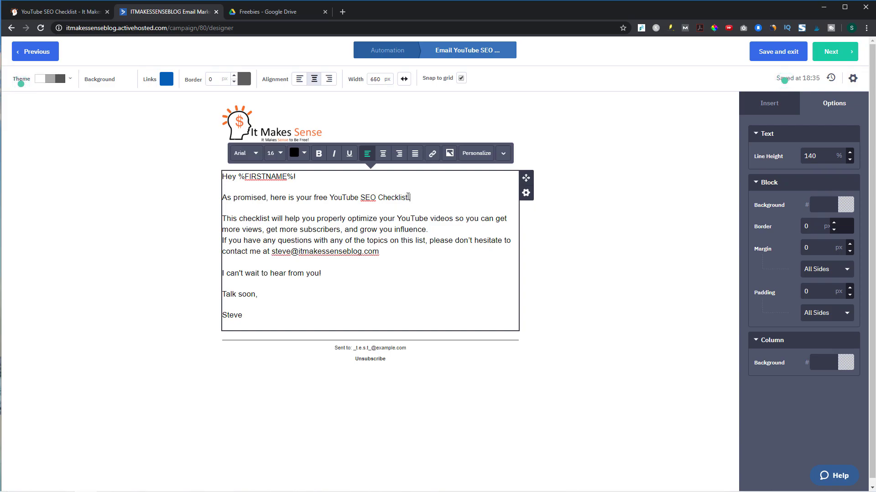
left_click_drag(406, 198, 332, 199)
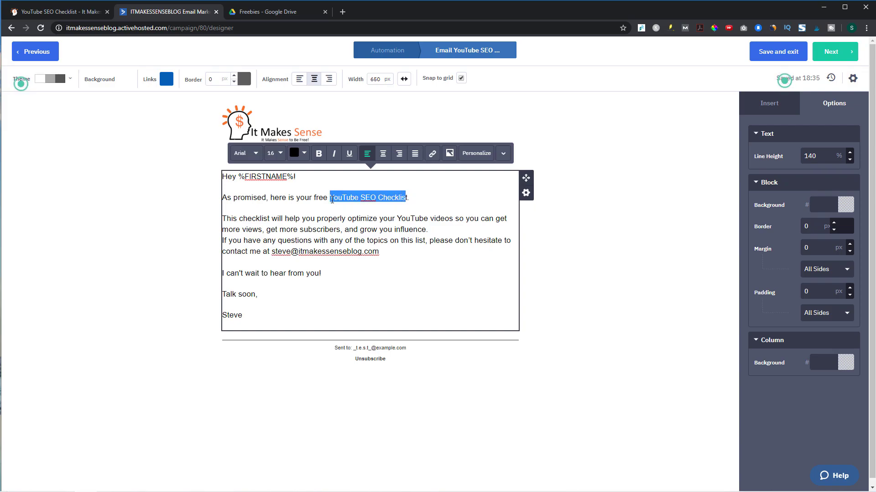
Share YouTube Video SEO Checklist.docx with anyone who has the link and copy that link.
left_click(250, 16)
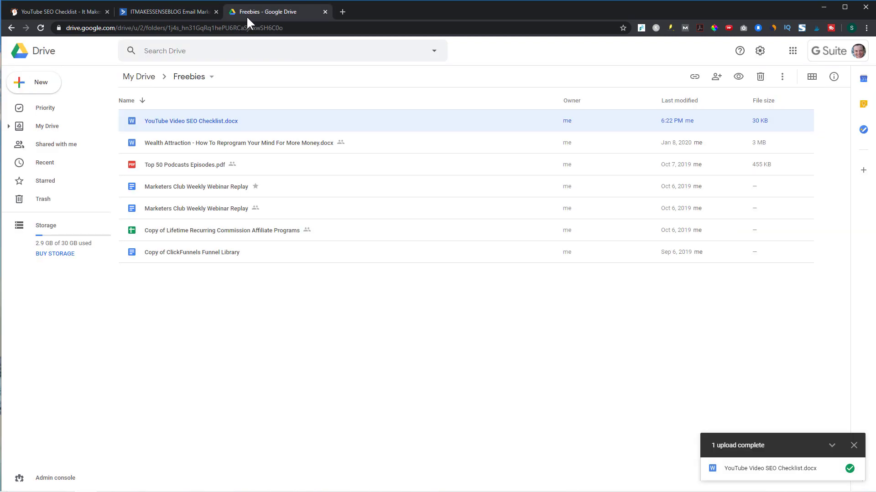
right_click(193, 120)
left_click(260, 187)
left_click(175, 197)
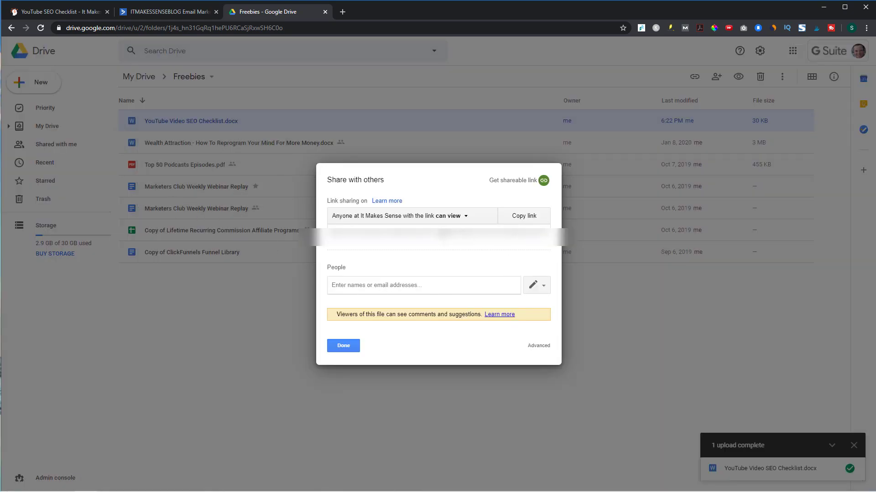
left_click(466, 218)
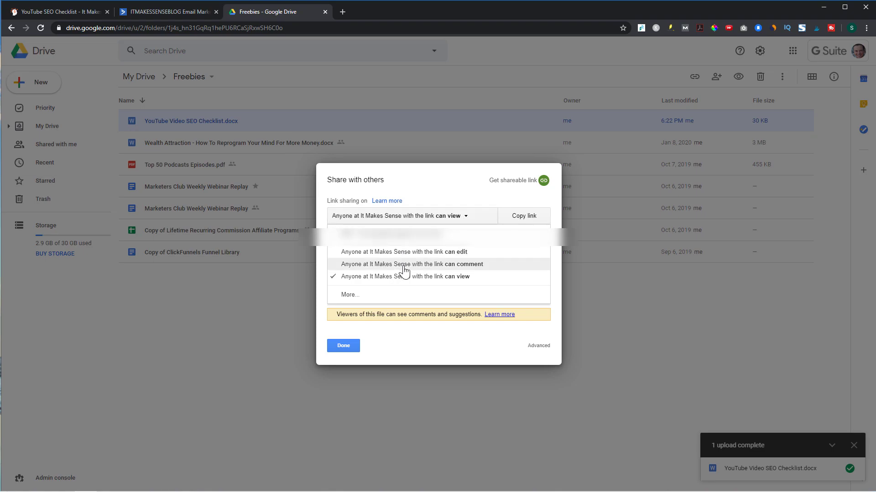
left_click(349, 296)
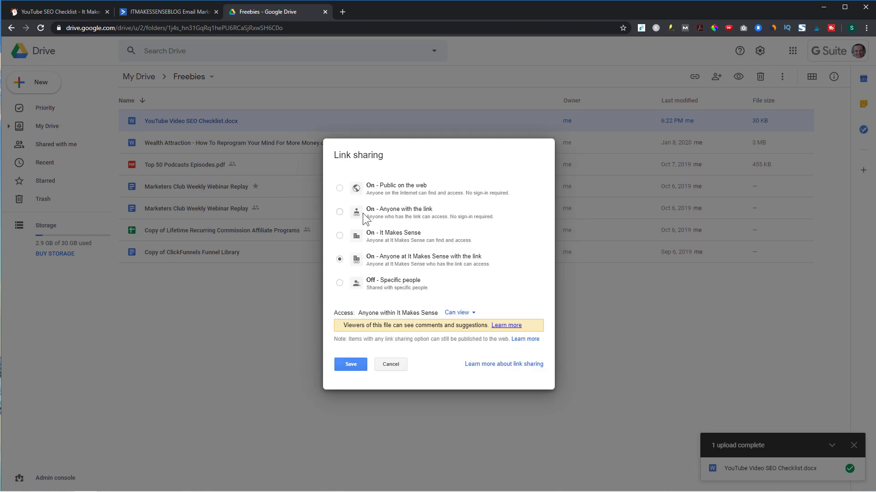
left_click(340, 212)
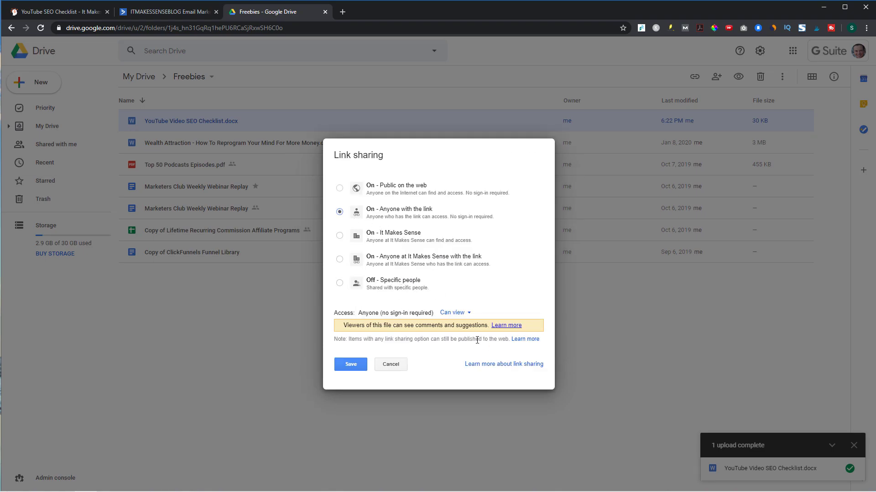
left_click(354, 366)
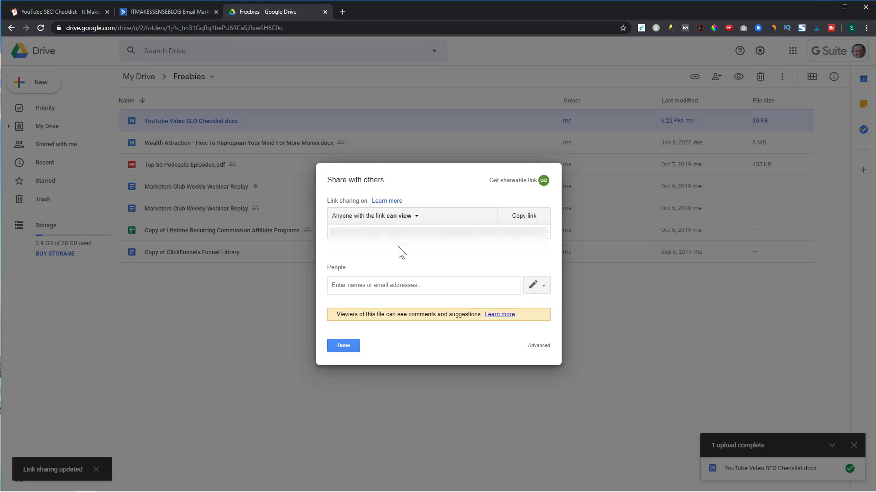
left_click(521, 221)
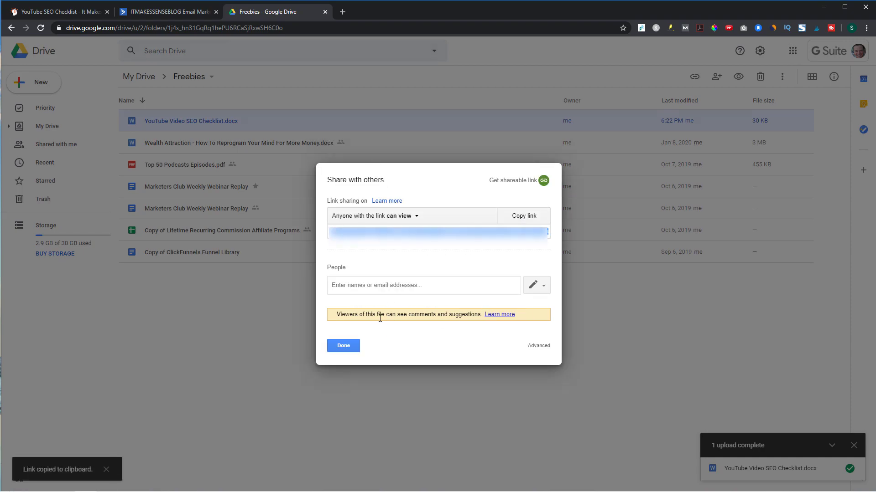
left_click(342, 346)
Link the words 'YouTube SEO Checklist' in the email body to the copied Drive URL.
left_click(168, 10)
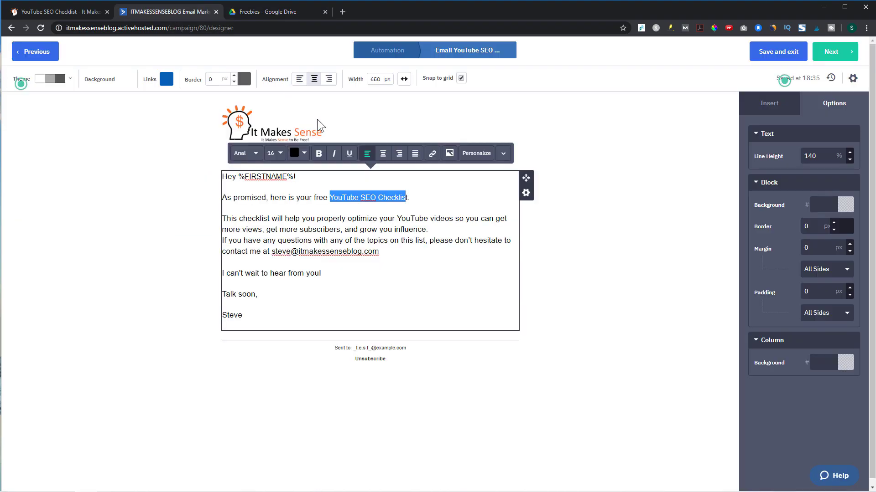
left_click_drag(408, 197, 329, 197)
left_click(432, 153)
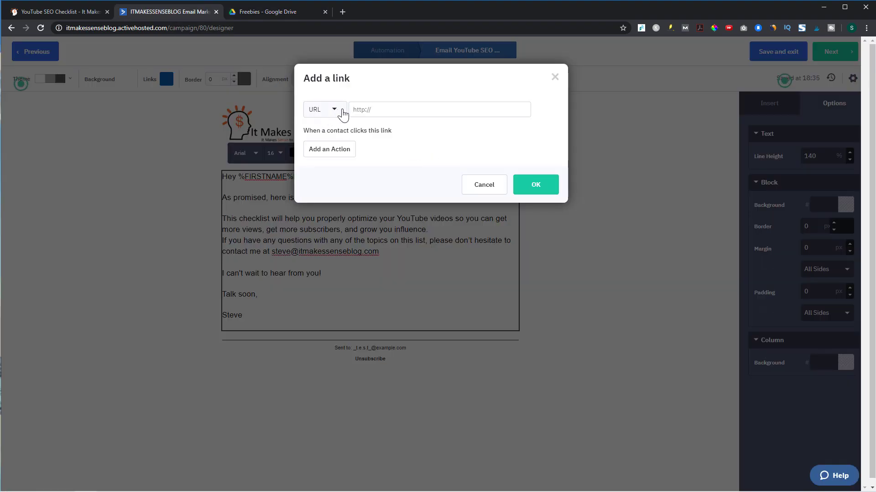
key("ctrl+v")
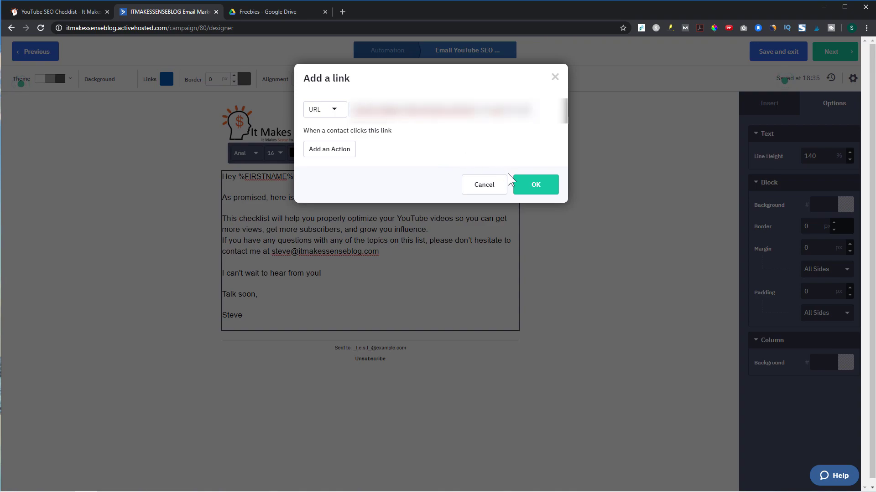
left_click(528, 184)
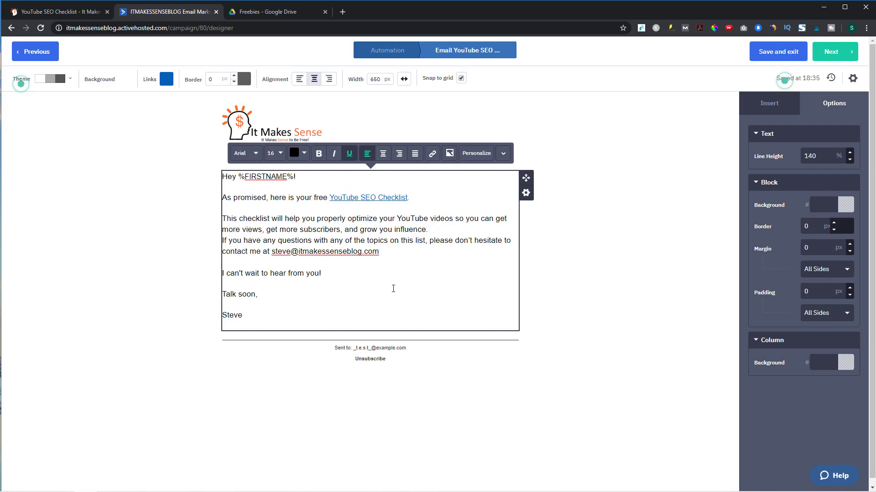
Review the checklist email's Campaign Summary, confirming open and link tracking are on and spam check passed.
left_click(821, 56)
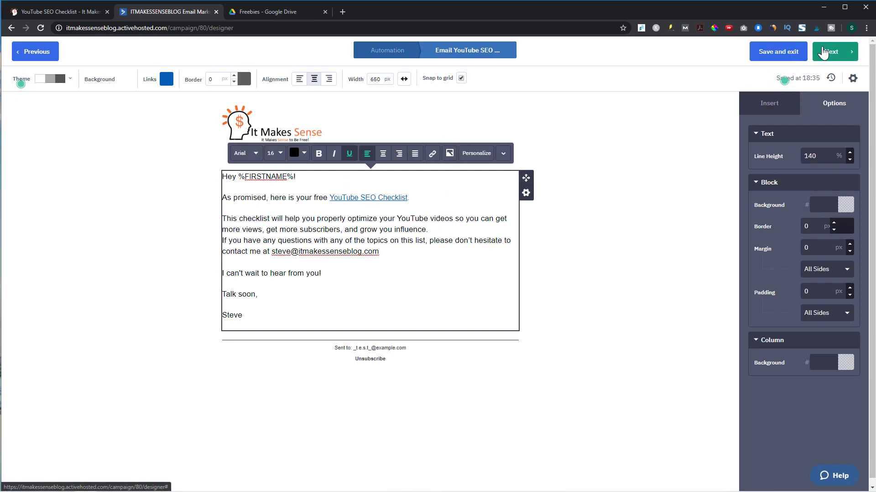
scroll(650, 333, "down", 2)
scroll(647, 337, "down", 2)
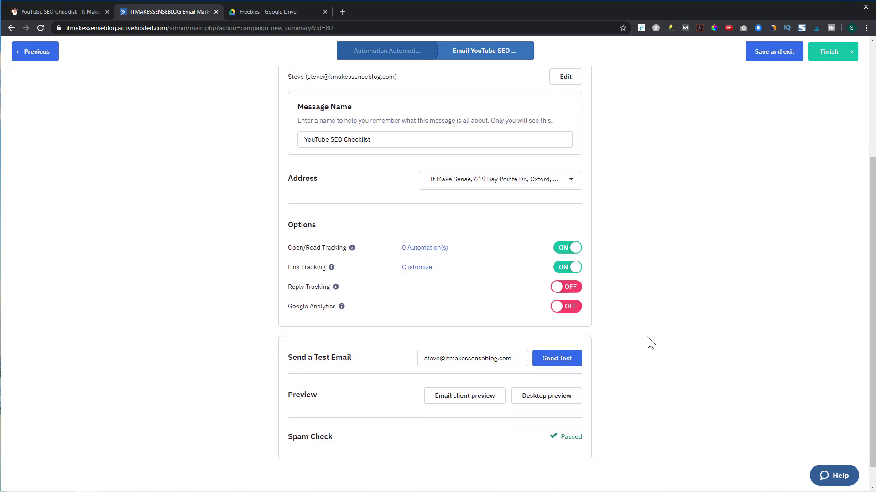
scroll(646, 337, "up", 2)
scroll(339, 431, "down", 2)
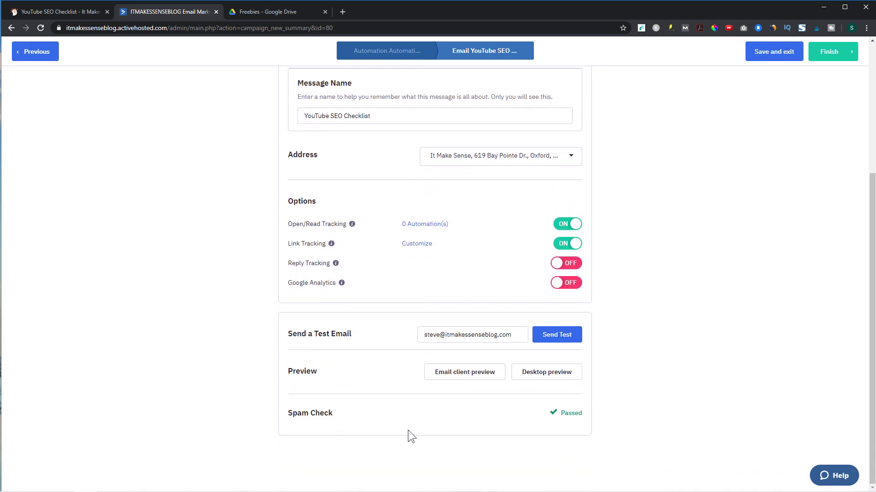
scroll(439, 327, "up", 2)
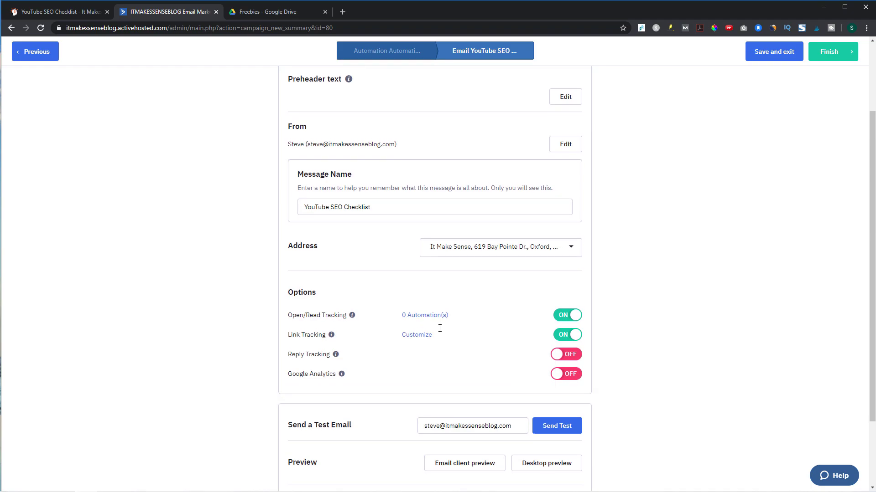
scroll(440, 329, "down", 2)
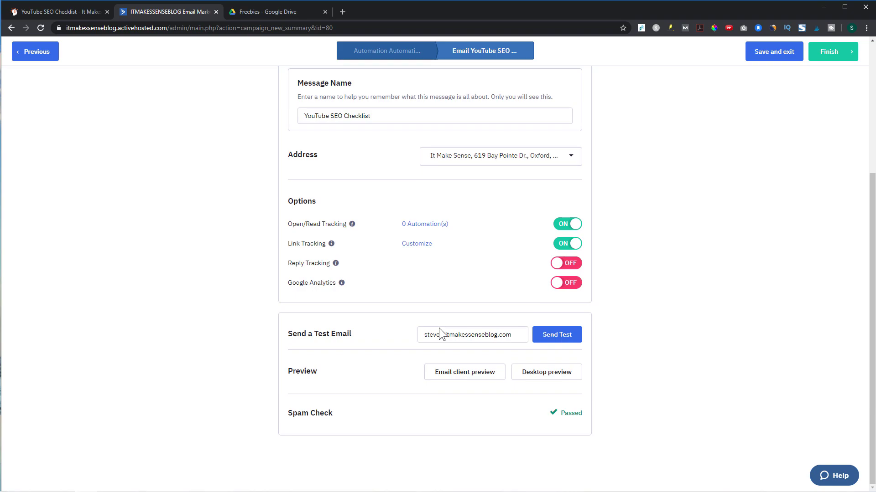
scroll(430, 309, "up", 2)
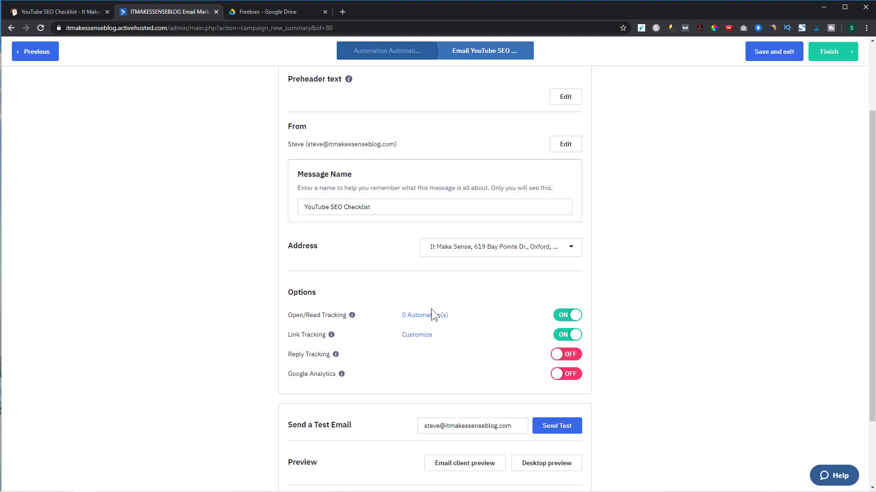
scroll(431, 309, "down", 2)
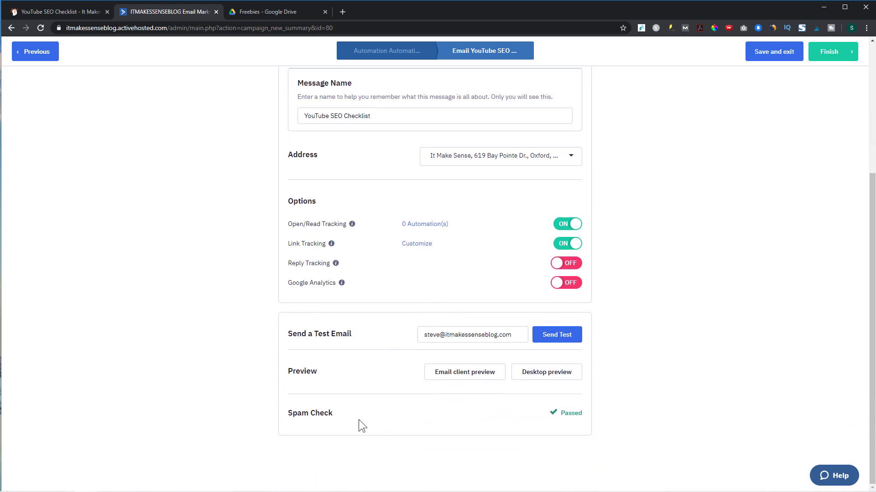
scroll(453, 315, "up", 3)
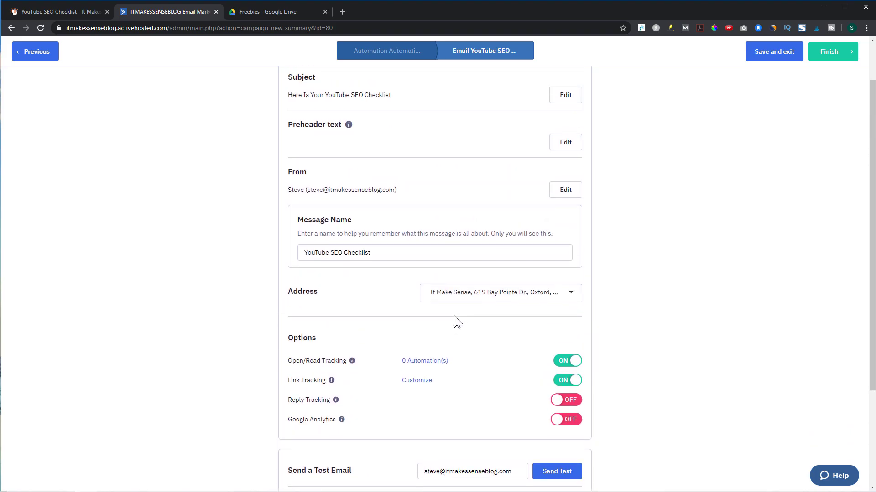
scroll(457, 322, "down", 2)
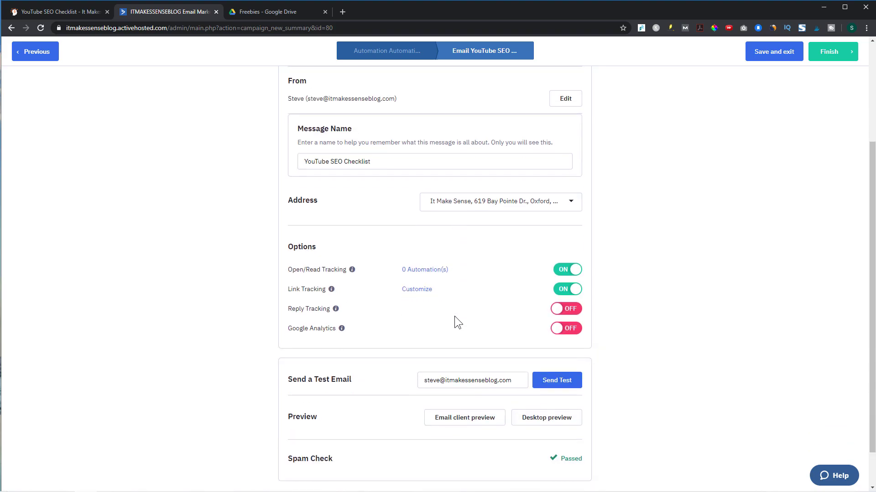
scroll(458, 322, "up", 3)
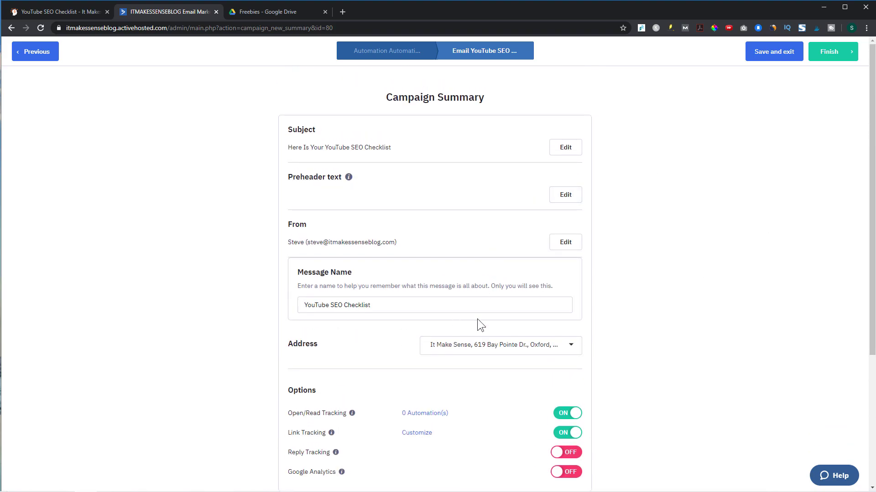
scroll(477, 319, "down", 2)
scroll(407, 238, "down", 2)
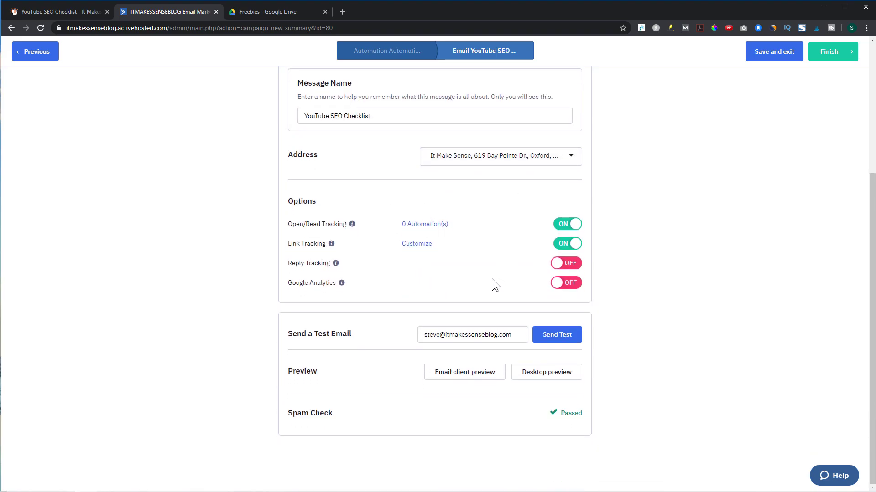
scroll(491, 283, "up", 3)
scroll(496, 435, "down", 2)
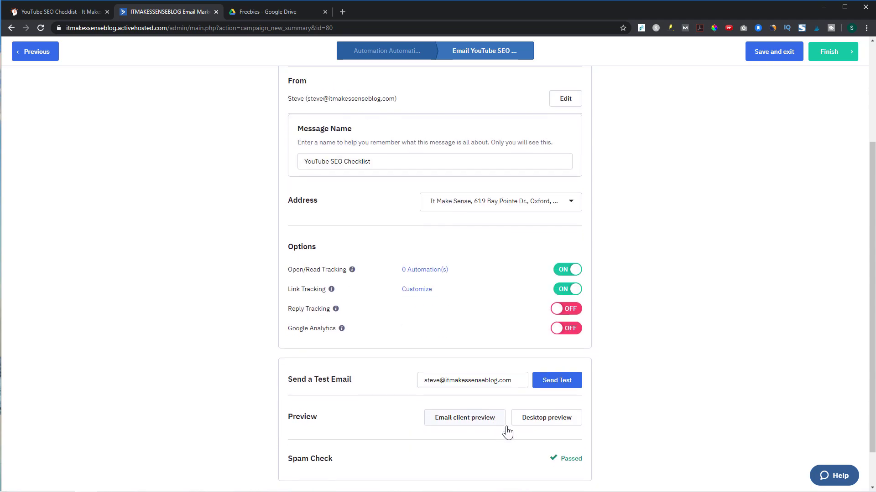
Send a test of the checklist email to the sender's own address despite the address warning.
left_click(552, 386)
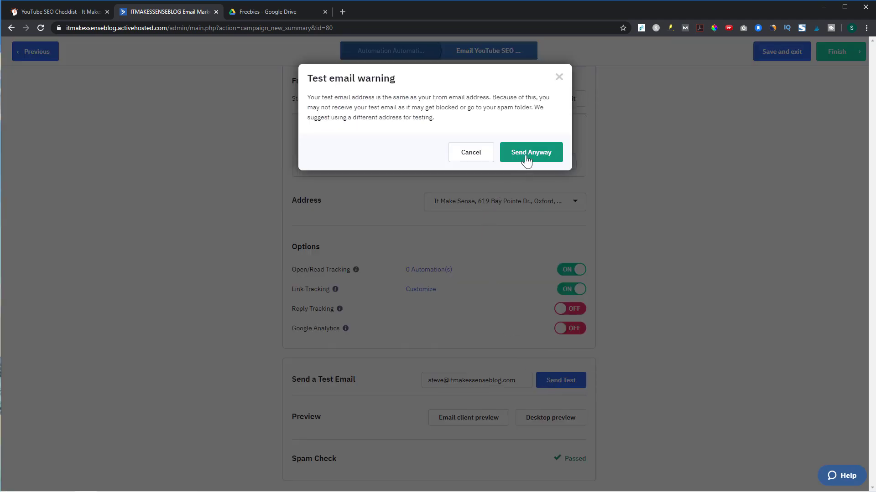
left_click(524, 157)
scroll(468, 348, "up", 3)
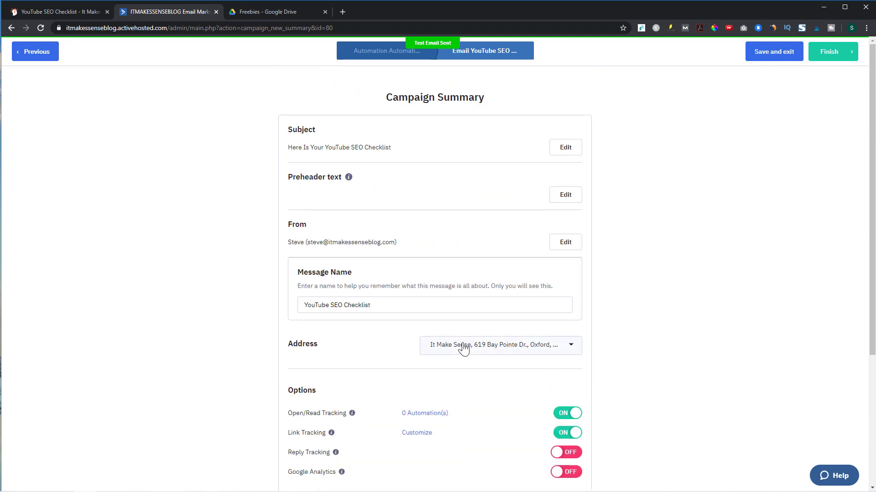
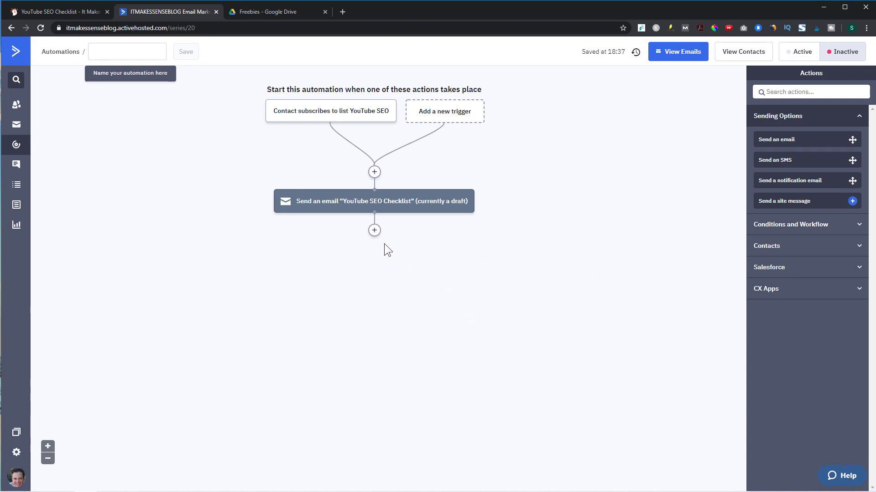
Insert a 1-day wait after the checklist email, then add another Wait step below it.
left_click(374, 231)
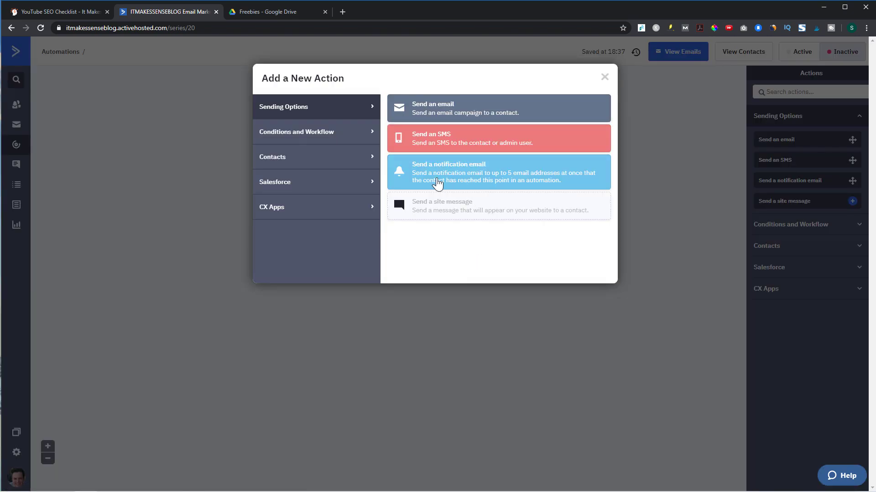
left_click(314, 137)
left_click(442, 109)
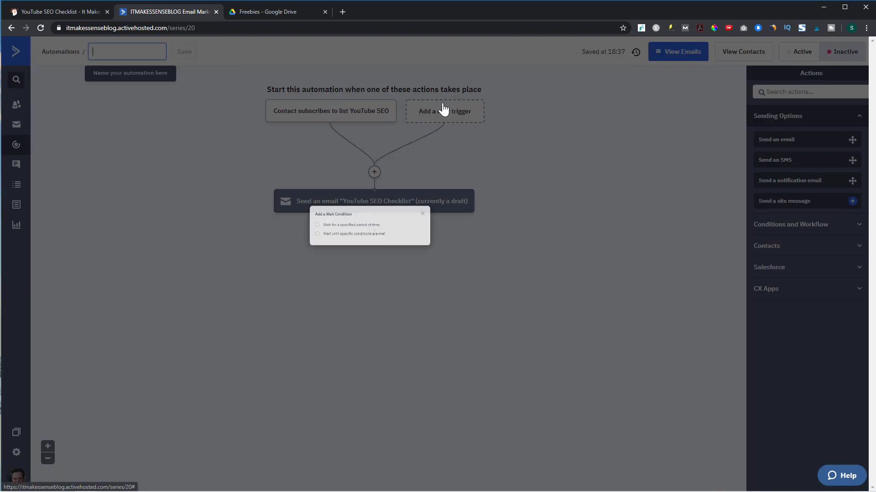
left_click(281, 225)
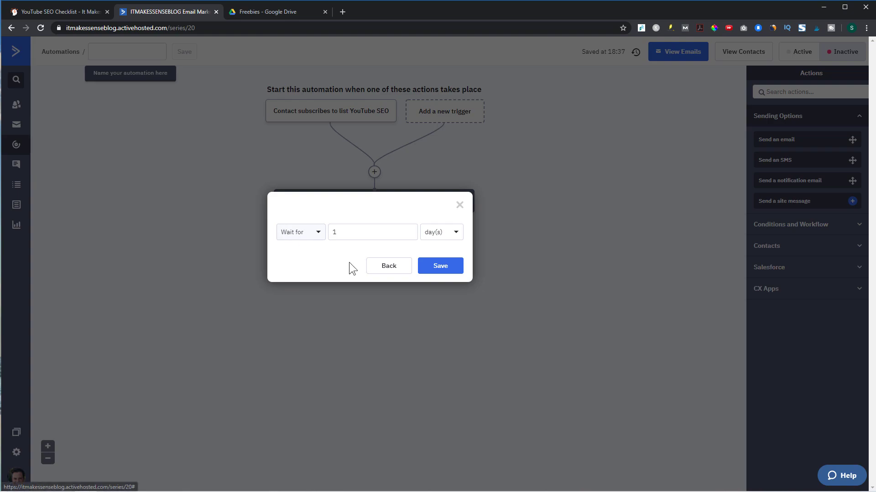
left_click(443, 267)
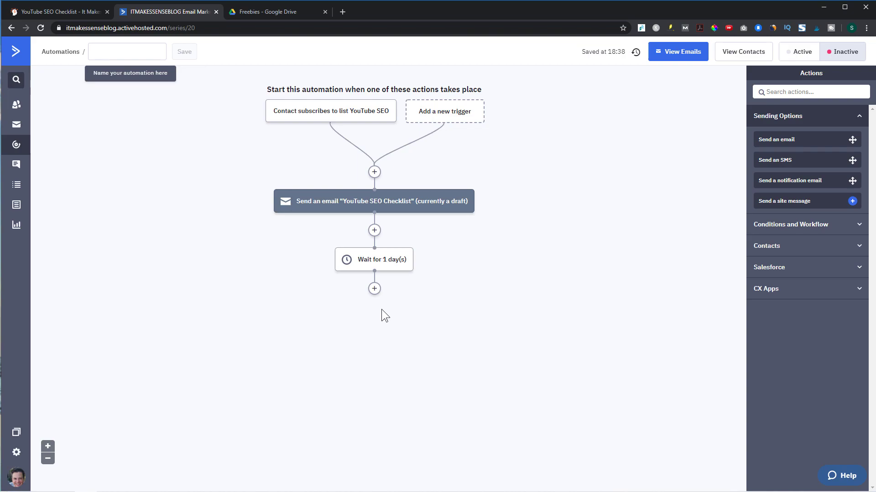
left_click(374, 288)
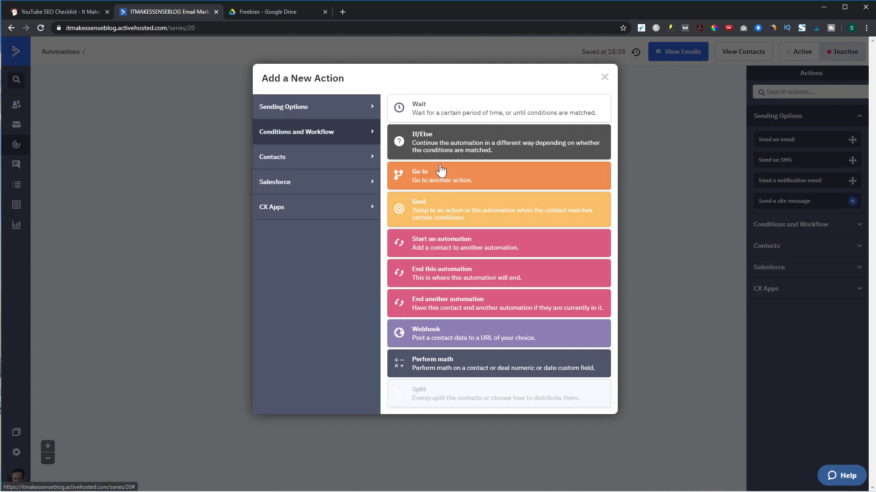
left_click(438, 113)
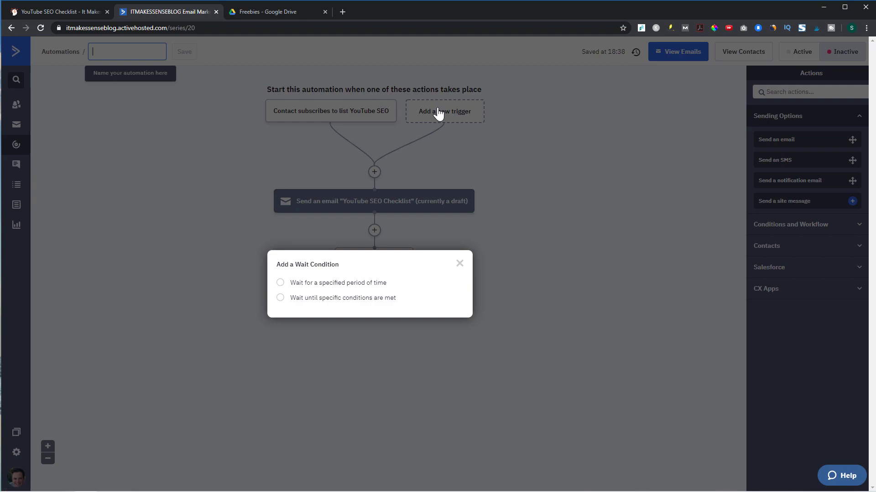
Set the wait to hold until the contact's day of week is not Weekend.
left_click(280, 298)
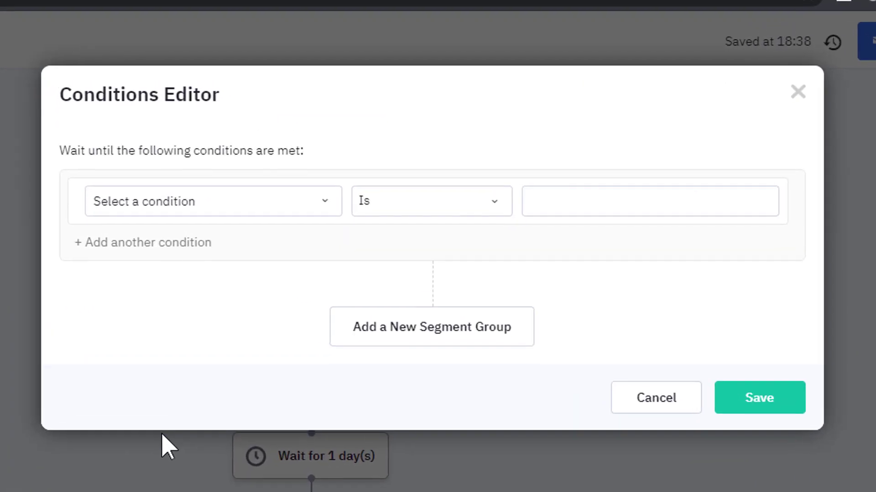
left_click(325, 201)
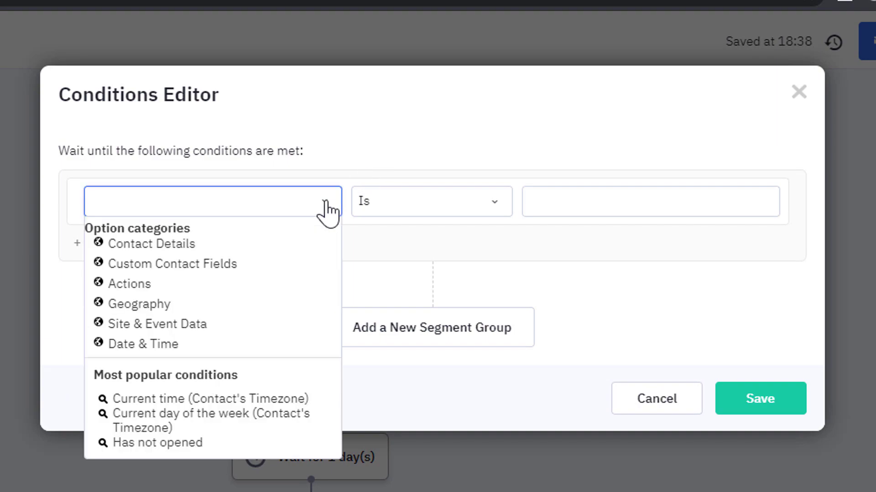
left_click(208, 415)
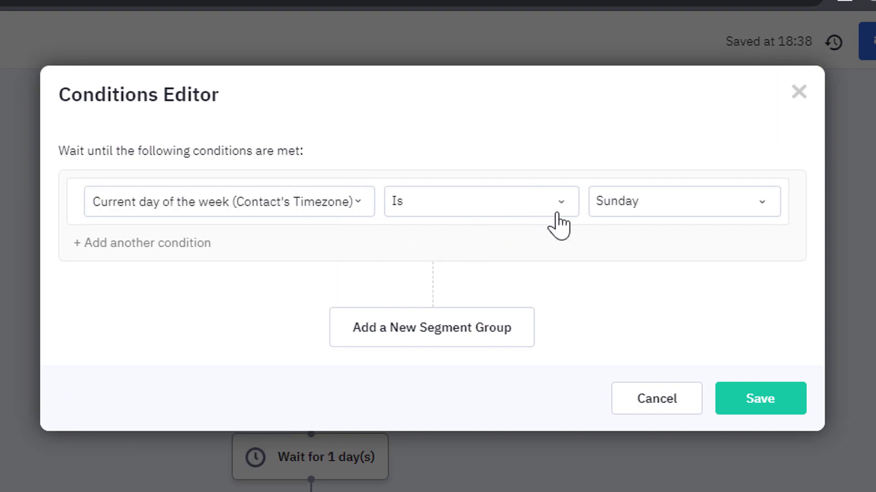
left_click(557, 215)
left_click(452, 252)
left_click(749, 200)
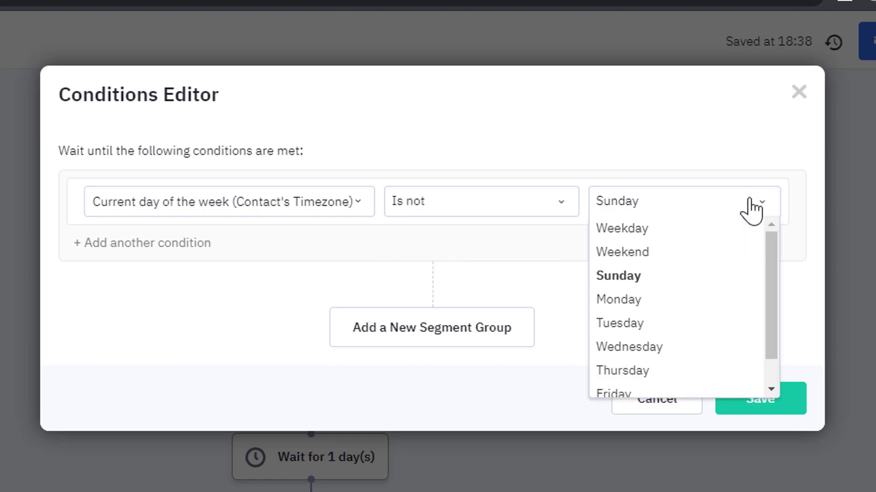
left_click(649, 254)
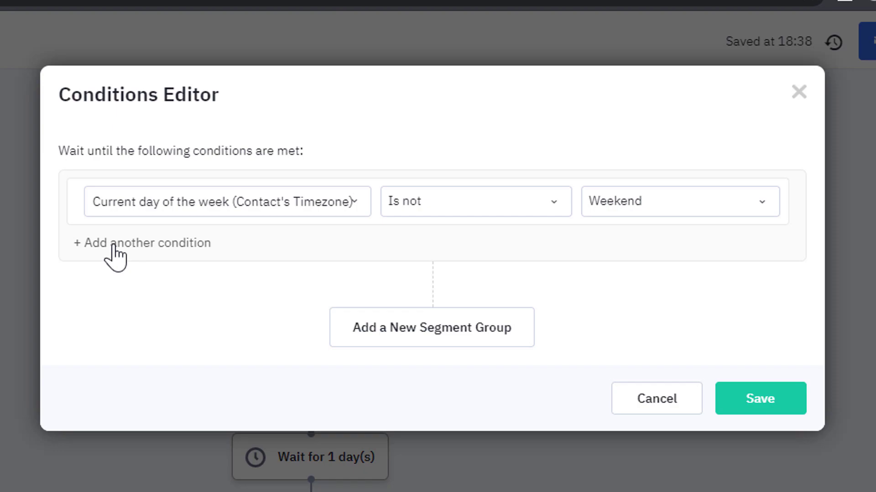
Add a current-time condition of 16 (4PM) and save the conditional wait with no time limit.
left_click(115, 244)
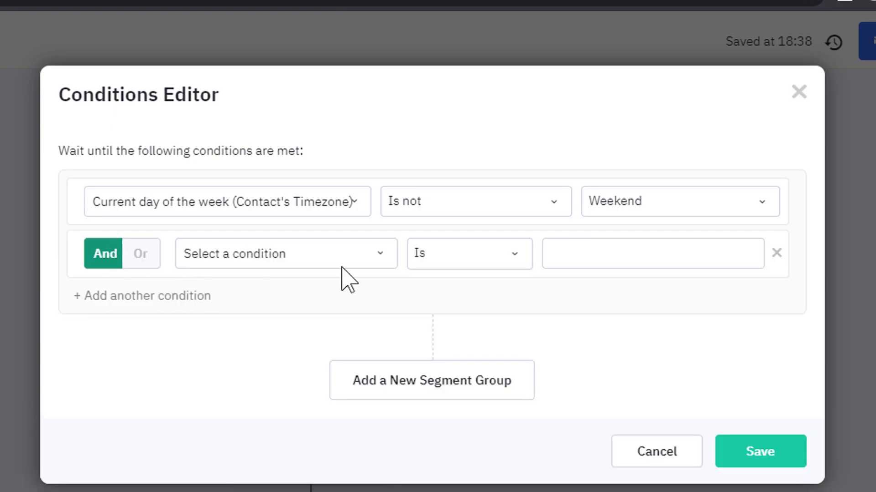
left_click(394, 254)
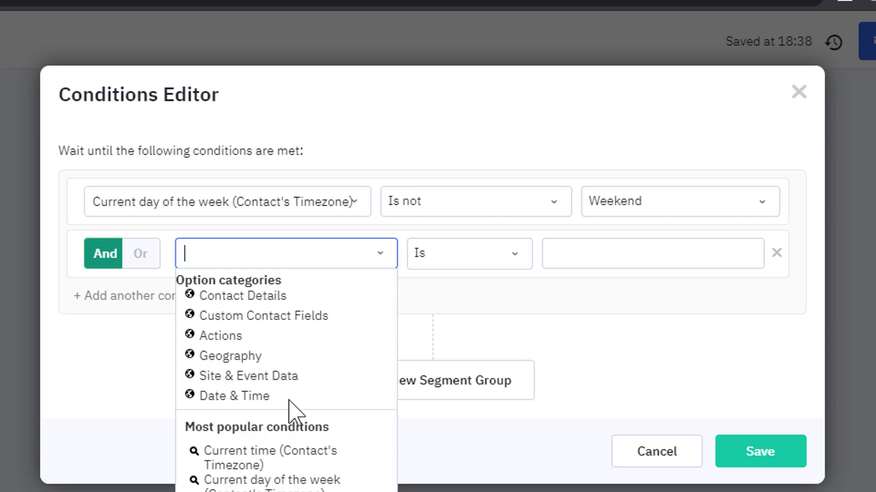
left_click(255, 463)
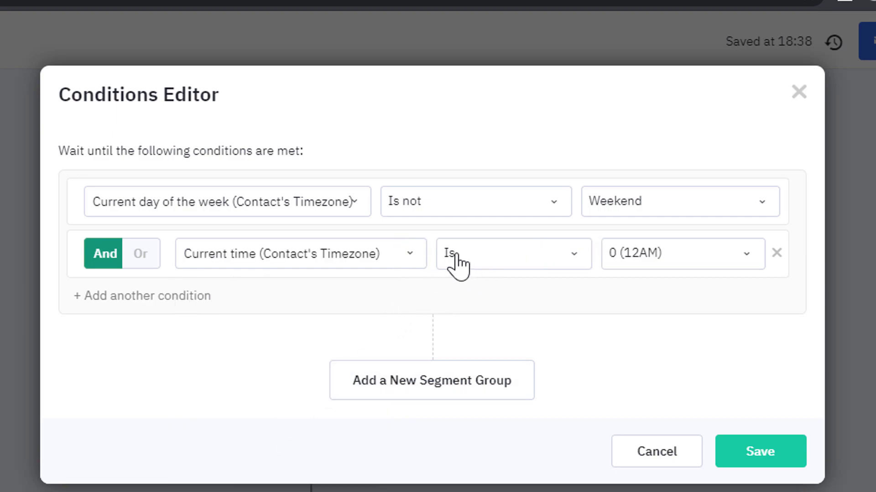
left_click(742, 258)
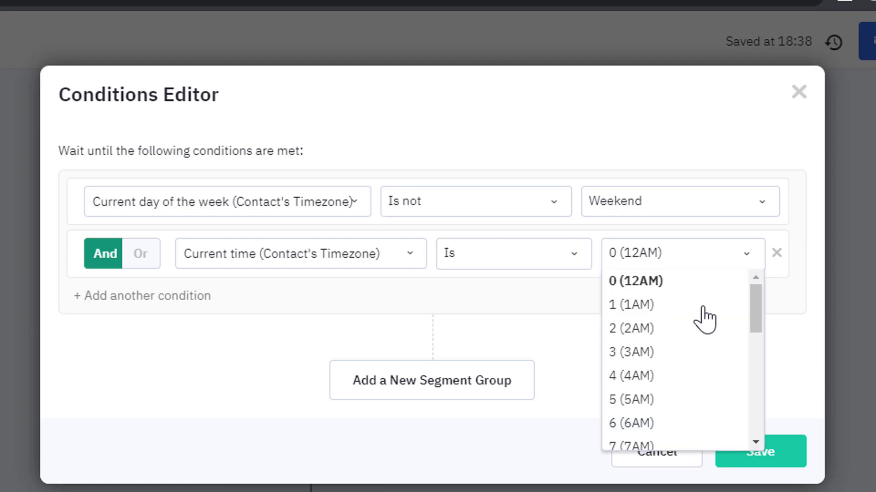
scroll(677, 397, "down", 7)
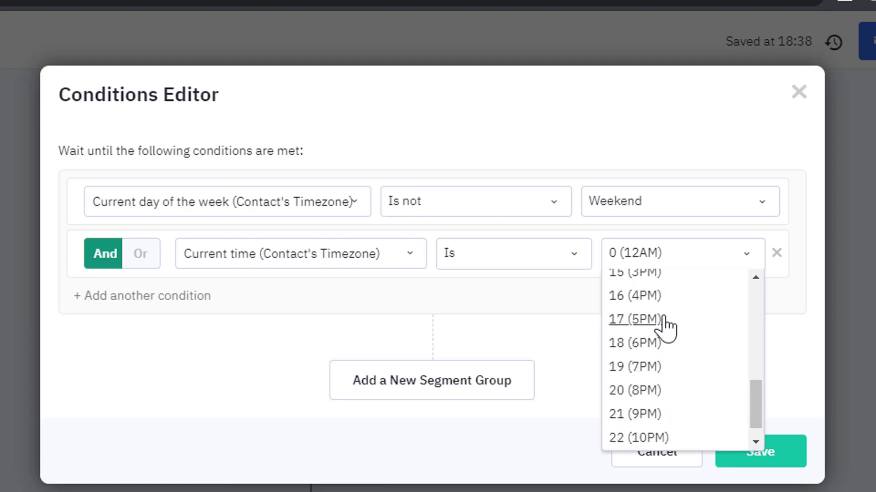
left_click(665, 298)
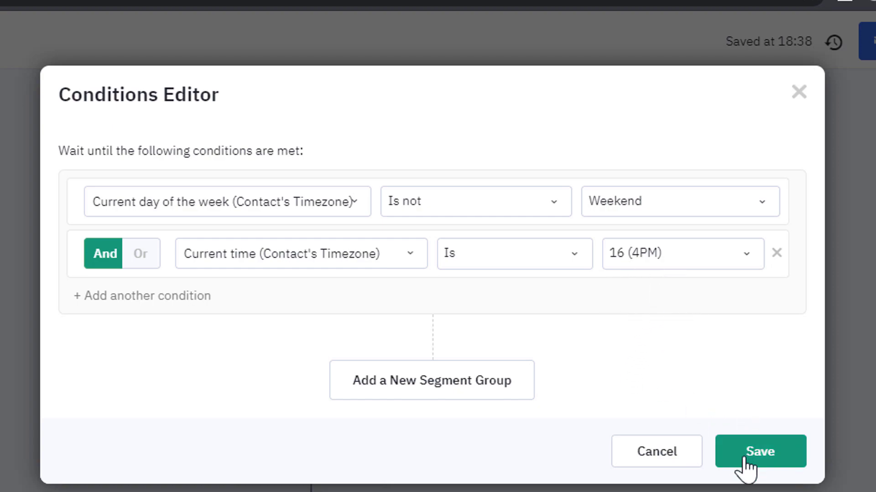
left_click(728, 435)
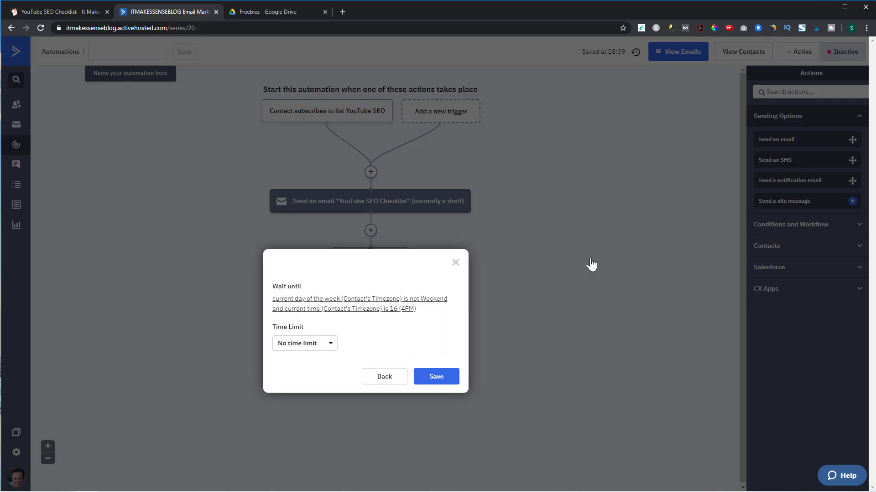
left_click(430, 377)
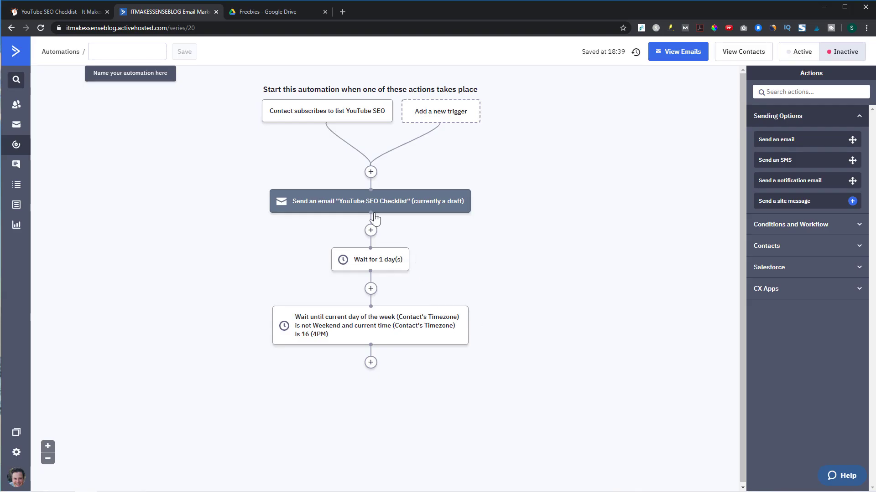
mouse_move(385, 205)
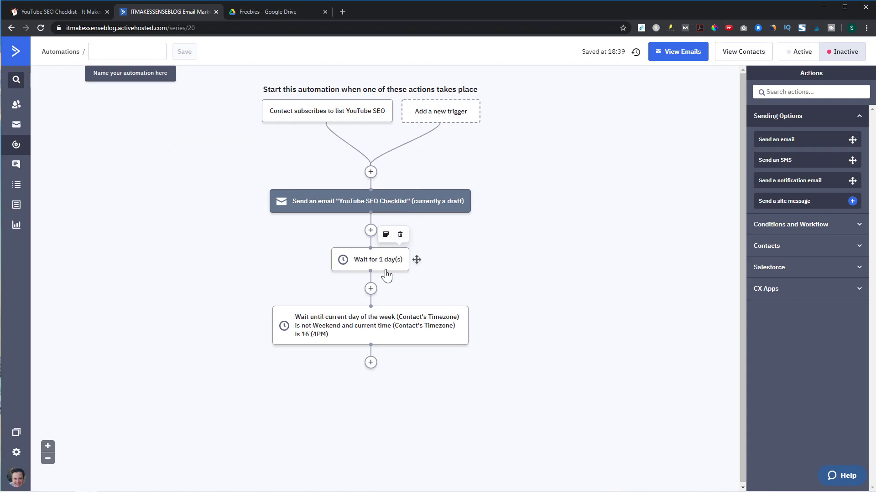
Add a step that enters contacts into the Soap Opera Sequence automation.
mouse_move(409, 331)
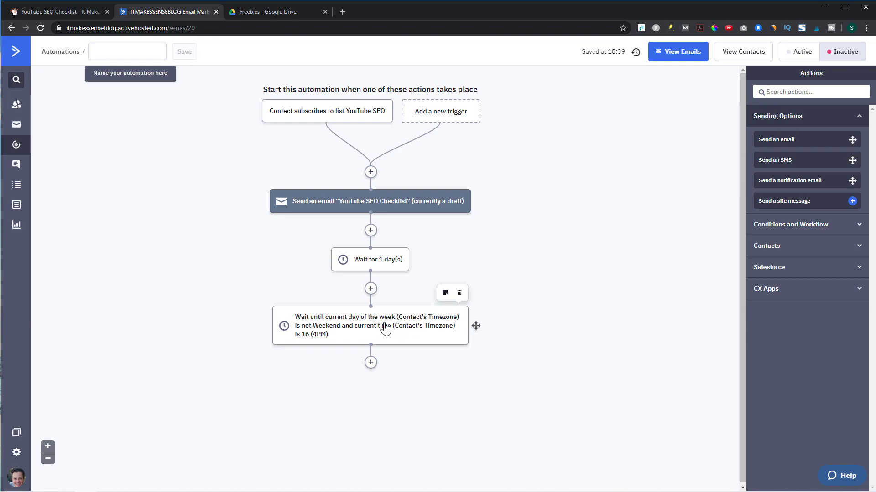
left_click(370, 362)
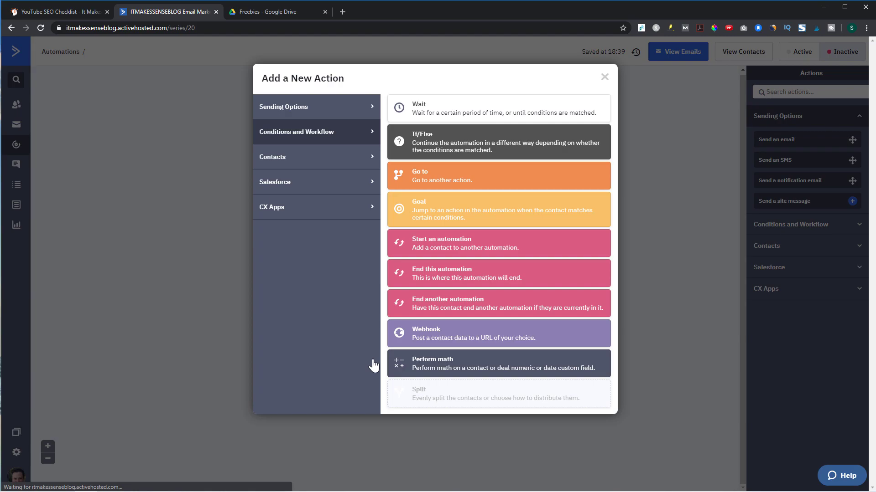
left_click(441, 247)
left_click(407, 349)
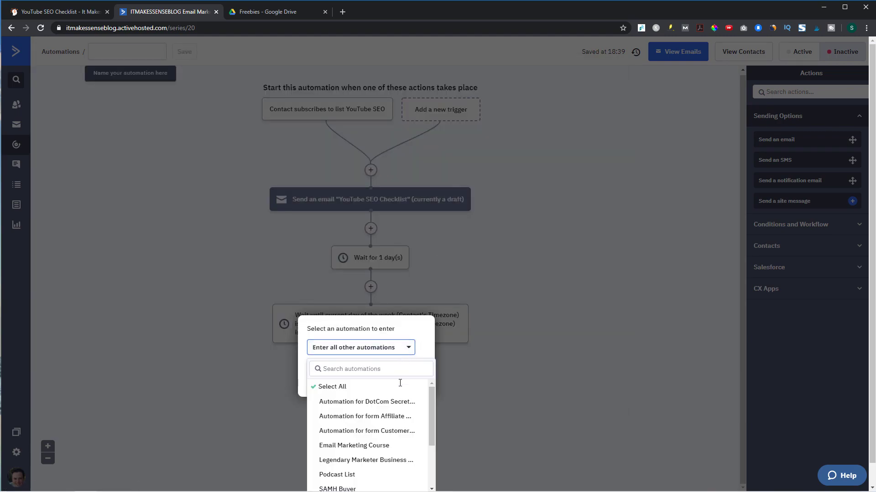
scroll(372, 428, "down", 3)
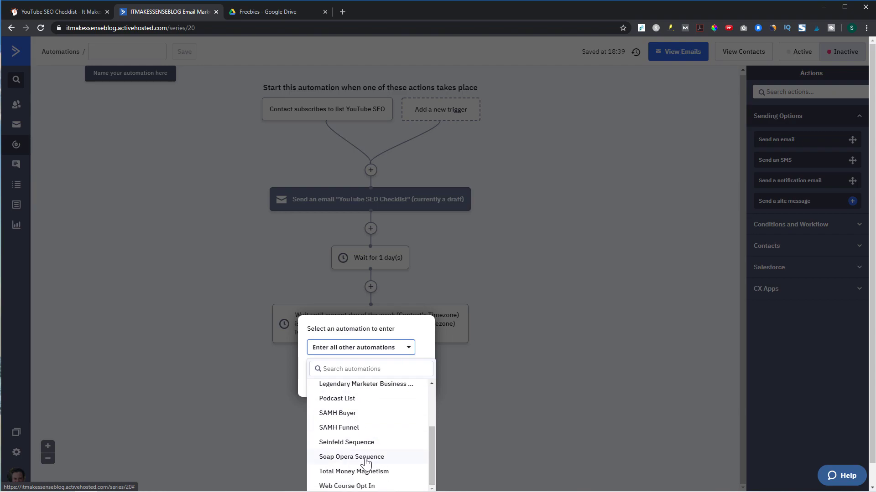
left_click(366, 459)
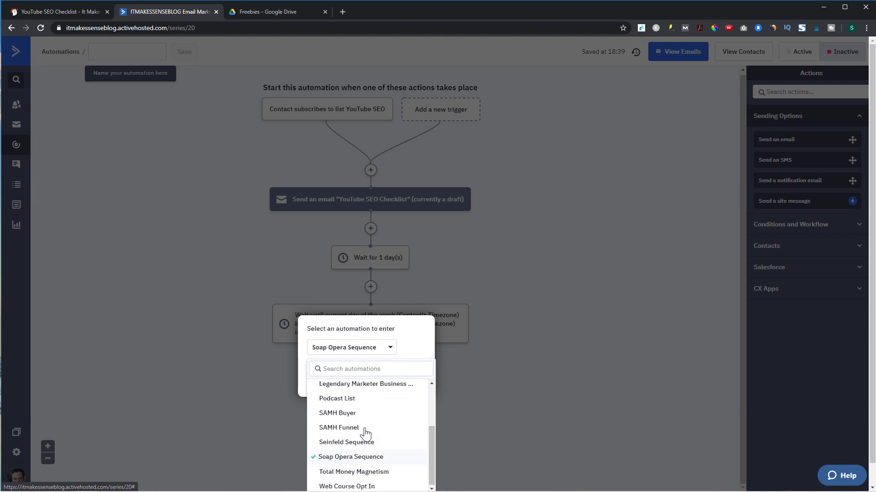
left_click(347, 482)
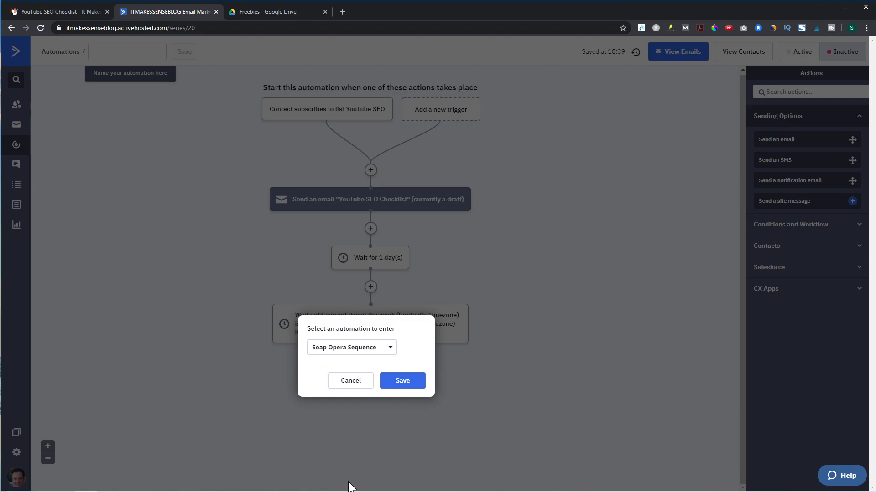
left_click(402, 381)
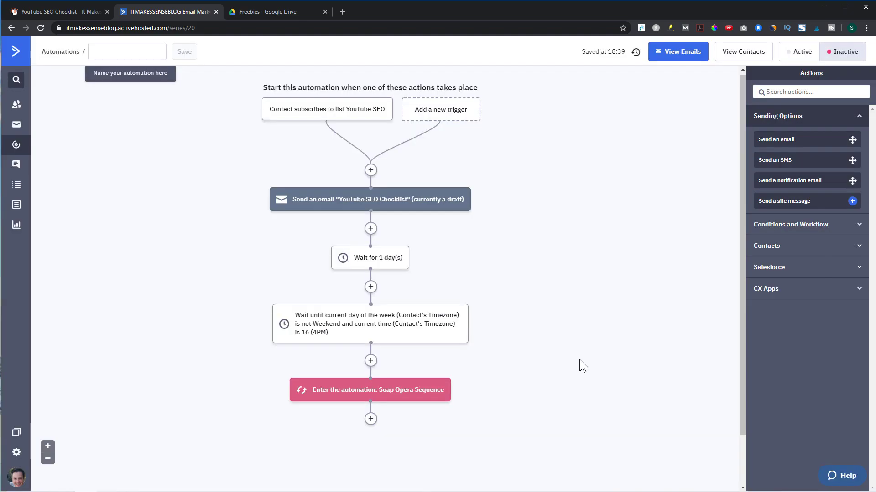
scroll(574, 354, "down", 2)
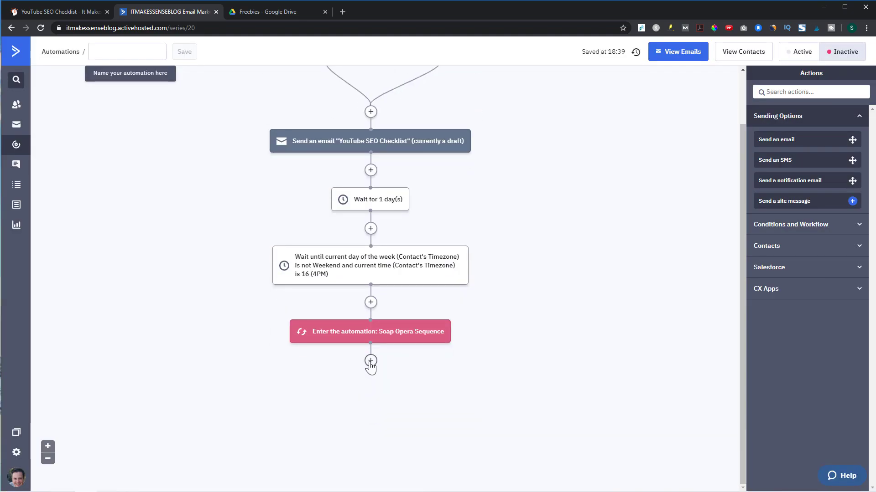
Add an End this automation step at the bottom of the workflow.
left_click(370, 360)
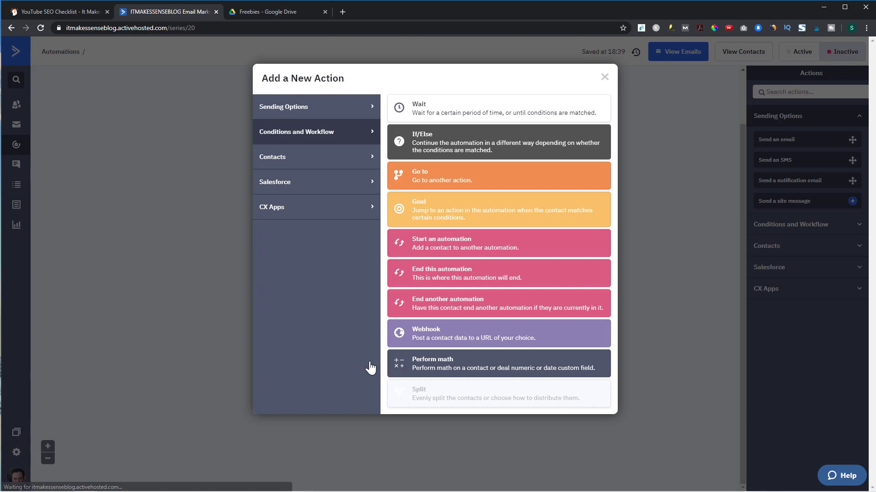
left_click(439, 279)
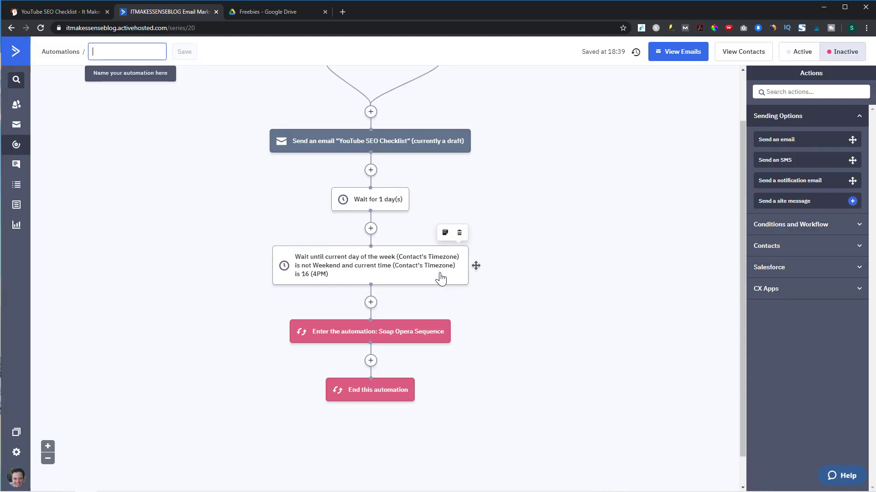
scroll(590, 305, "up", 1)
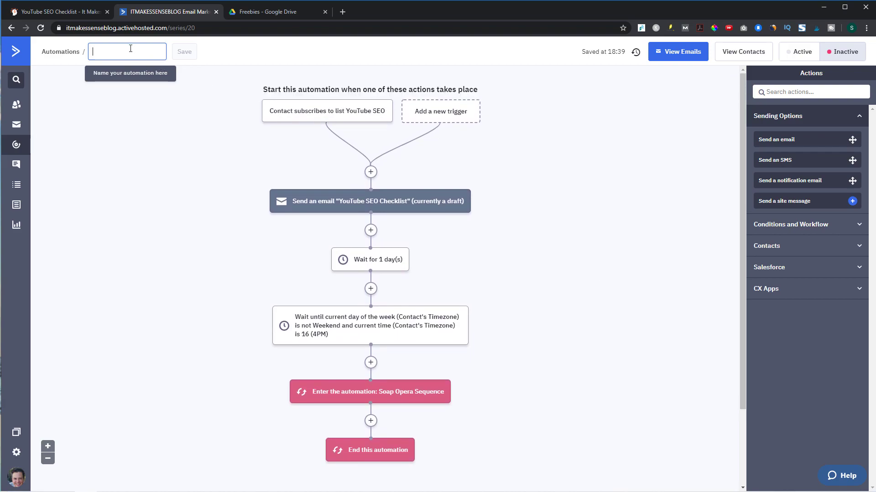
Rename the automation 'YouTube SEO Checklist', save it and switch its status to Active.
type("Yo")
key("BackSpace")
key("BackSpace")
type("YouTube SEO")
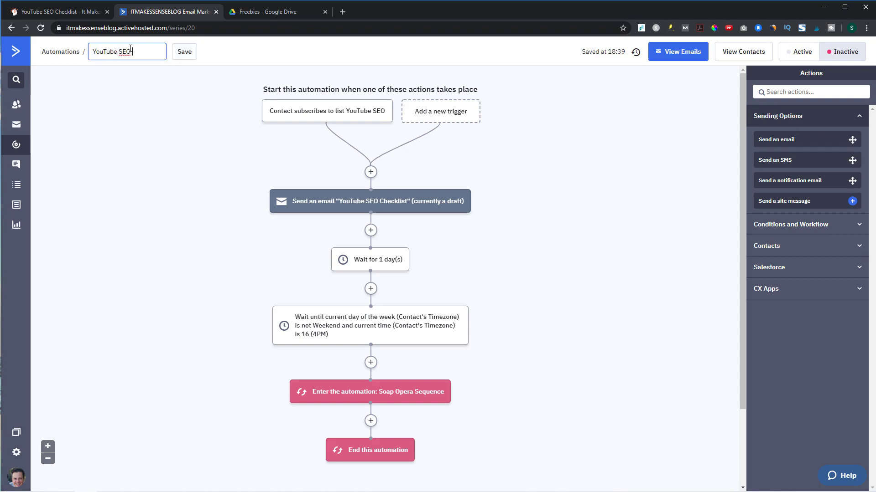
type(" Checkli")
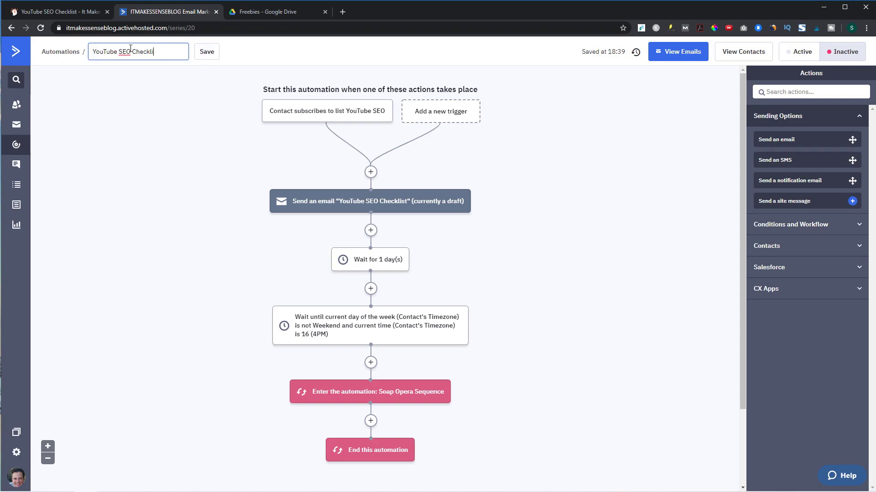
type("st")
left_click(211, 59)
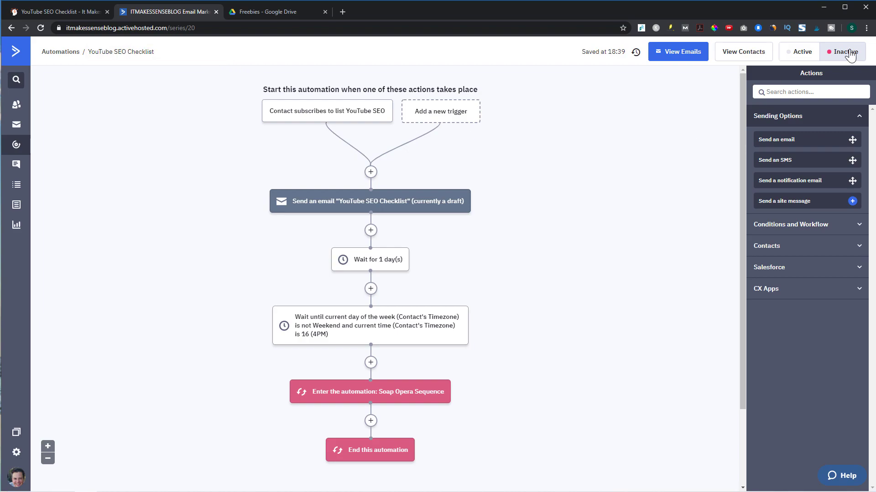
left_click(806, 53)
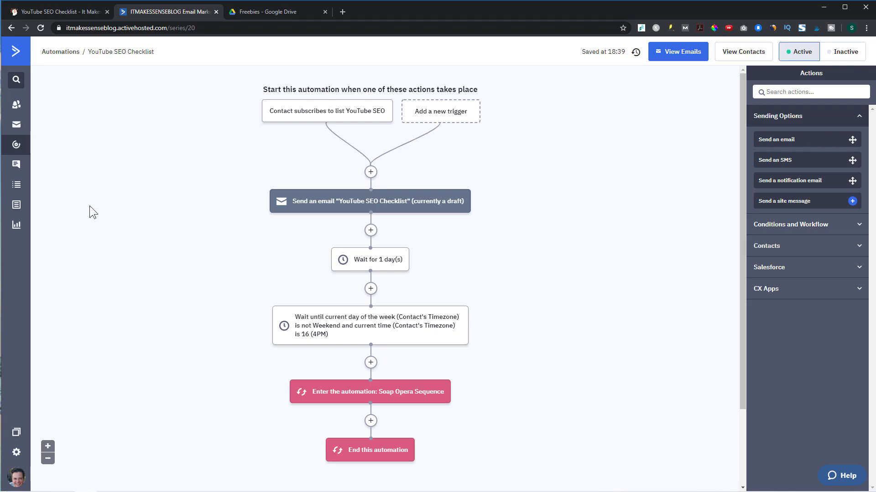
left_click(17, 146)
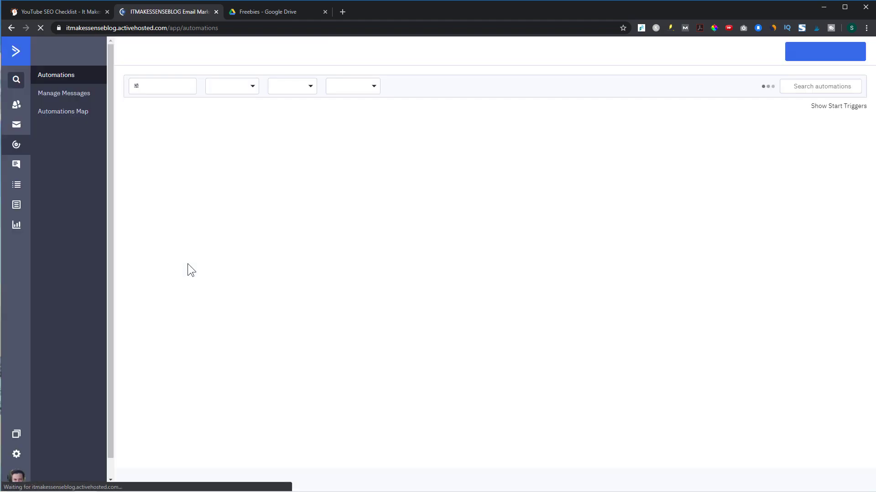
Go to page 2 of the automations list and open Soap Opera Sequence.
scroll(413, 283, "down", 2)
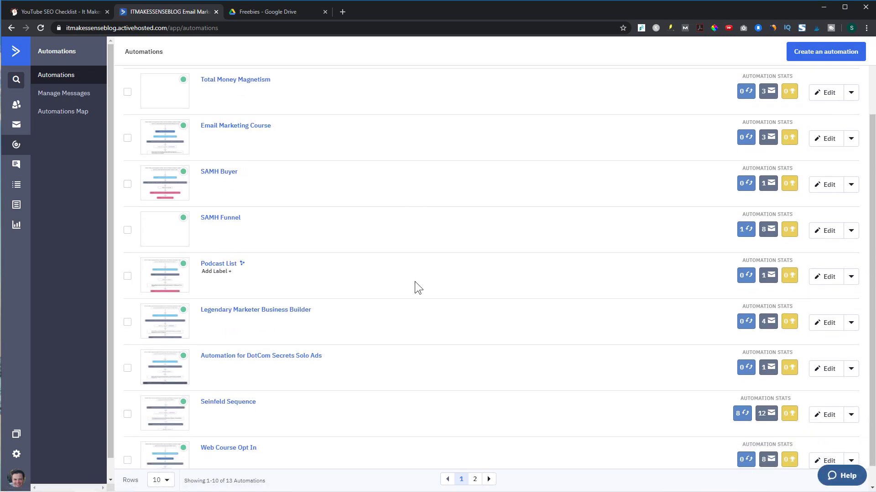
scroll(414, 283, "down", 1)
scroll(400, 319, "up", 3)
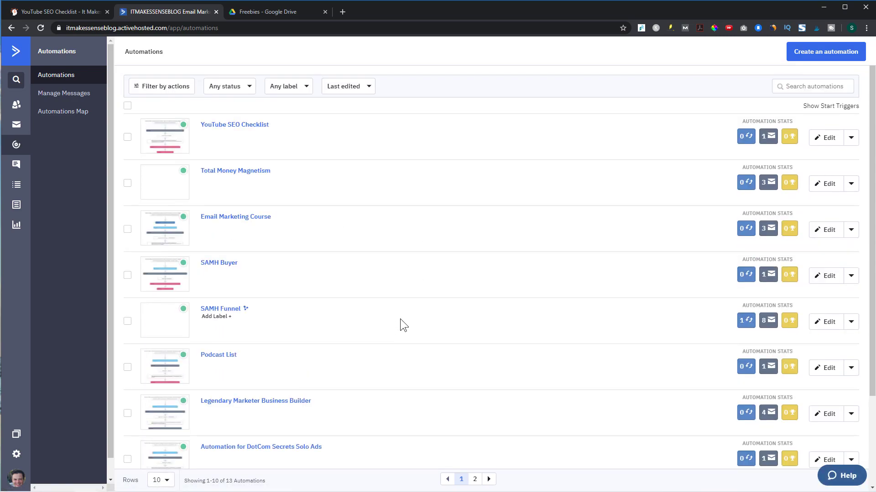
scroll(401, 319, "down", 3)
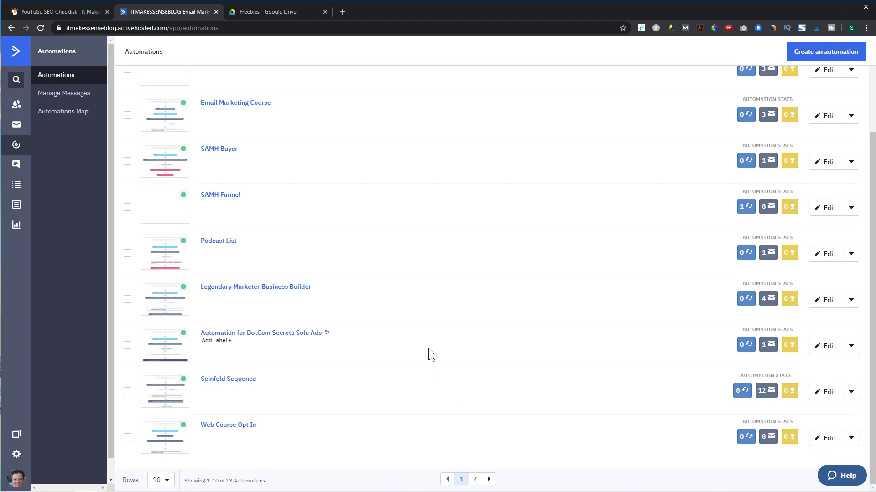
scroll(428, 349, "up", 3)
scroll(428, 348, "down", 3)
left_click(488, 479)
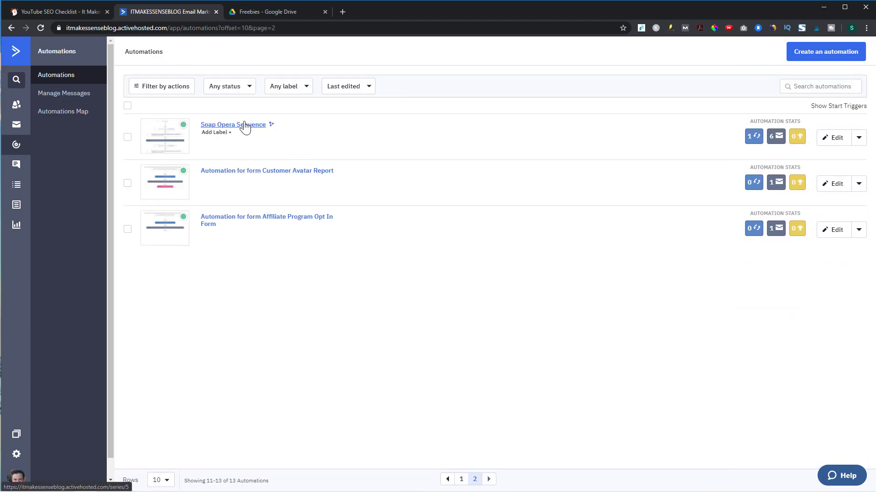
left_click(245, 125)
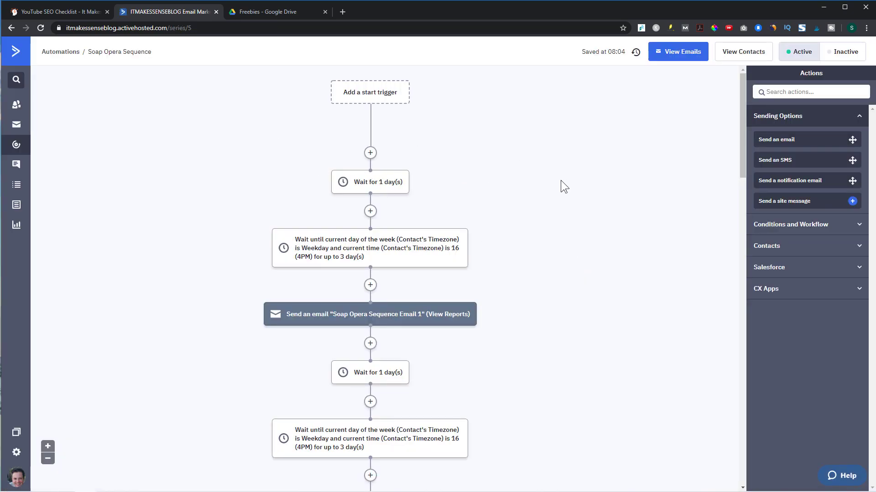
scroll(563, 228, "down", 2)
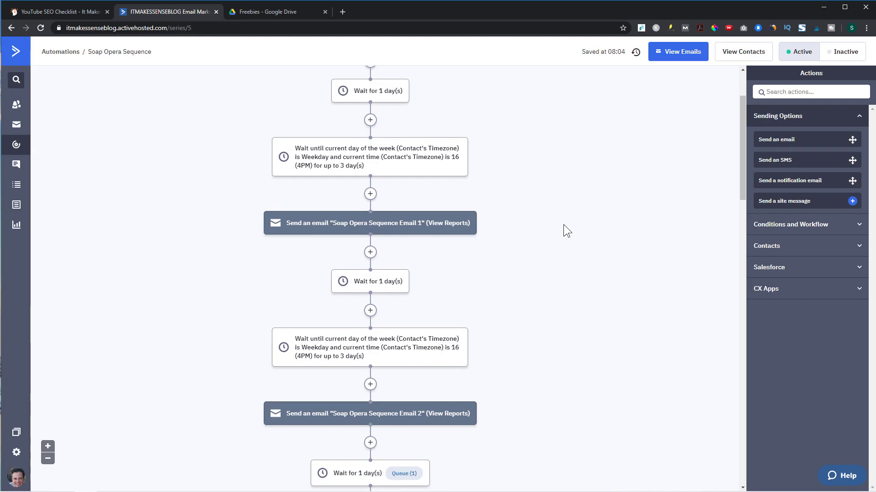
scroll(502, 235, "down", 5)
scroll(507, 233, "down", 10)
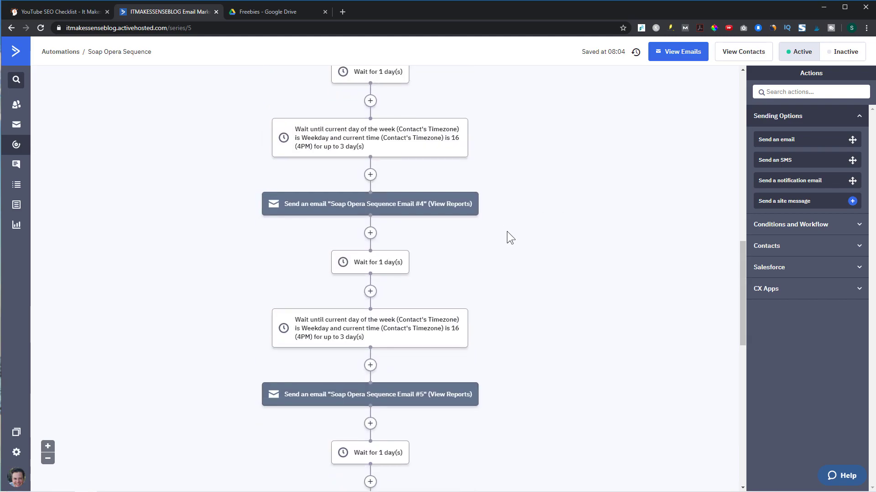
scroll(508, 231, "up", 20)
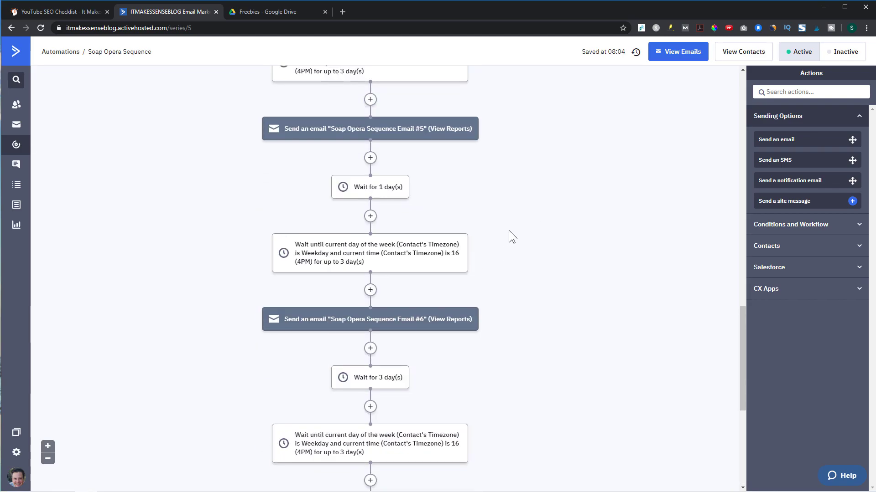
scroll(508, 230, "up", 3)
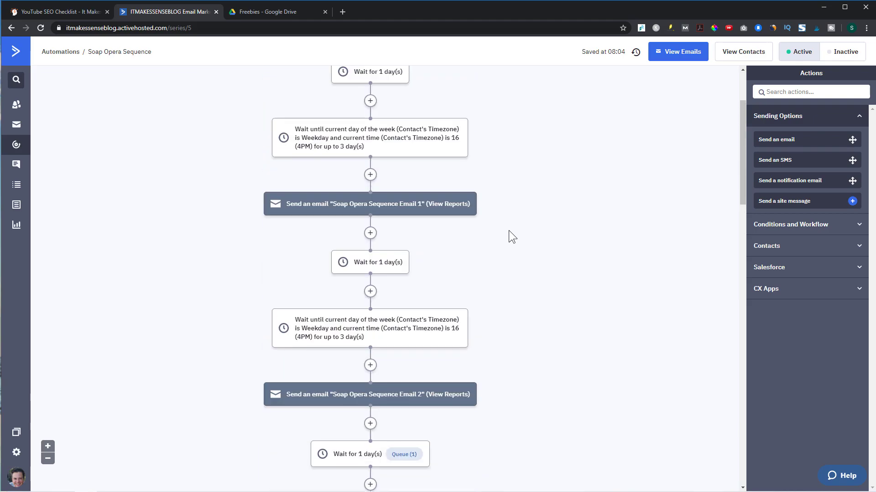
scroll(508, 230, "up", 3)
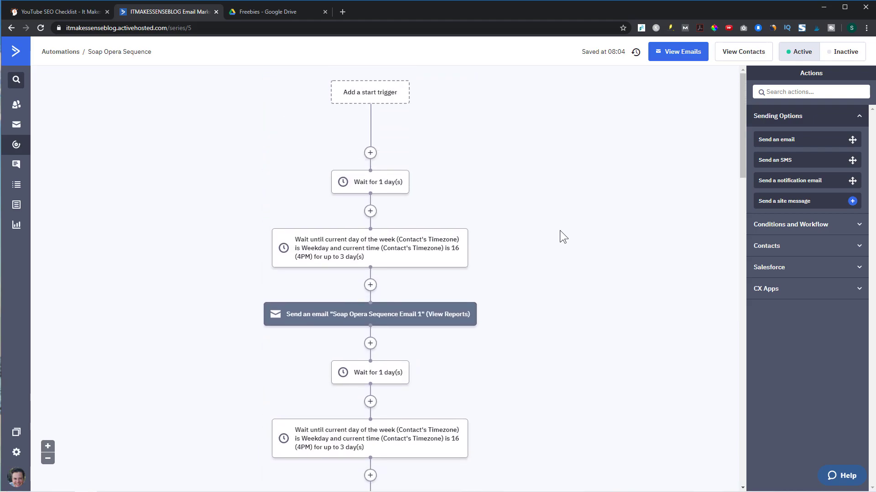
scroll(559, 230, "down", 7)
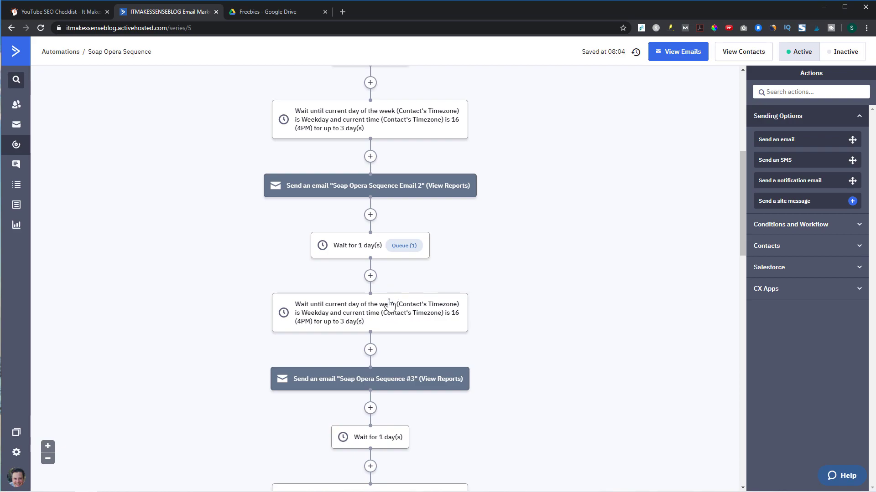
View the single contact in the Soap Opera Sequence queue, then open the SAMH Funnel automation.
left_click(409, 247)
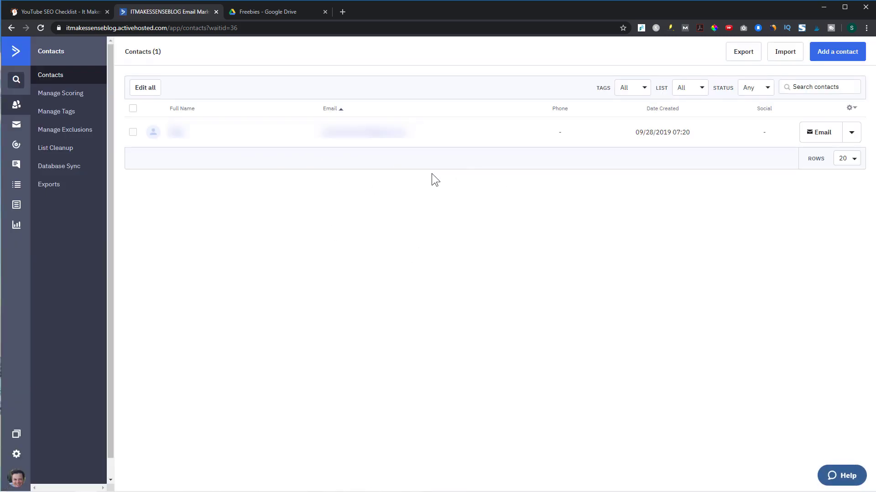
left_click(18, 146)
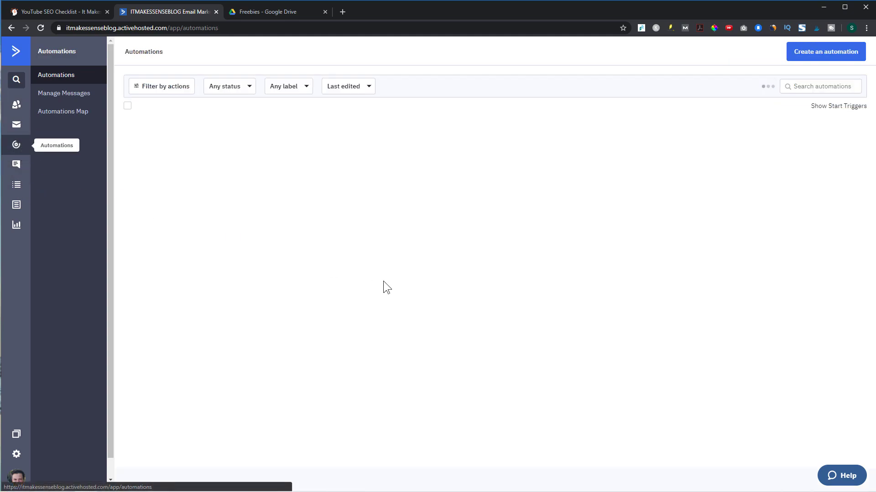
scroll(405, 294, "down", 2)
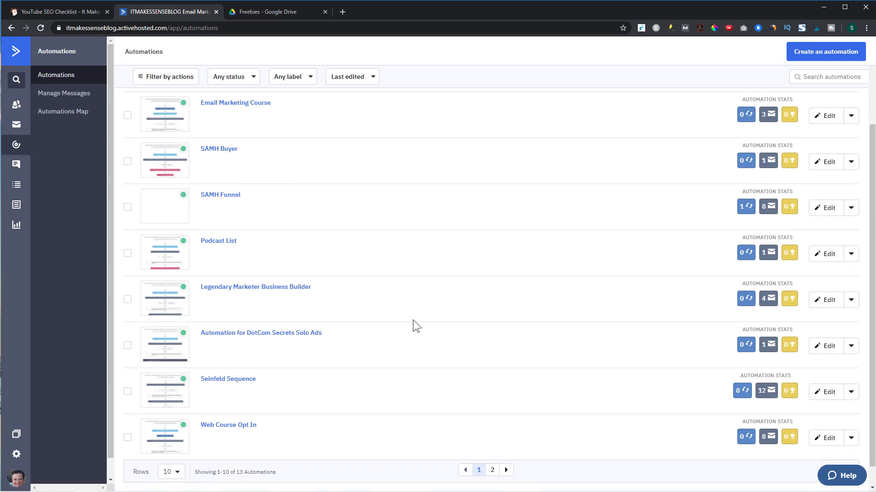
scroll(412, 325, "up", 2)
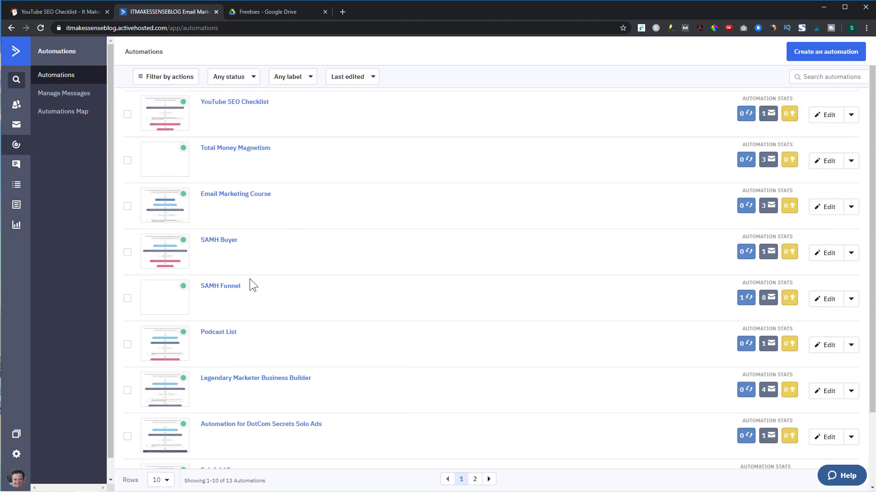
left_click(225, 287)
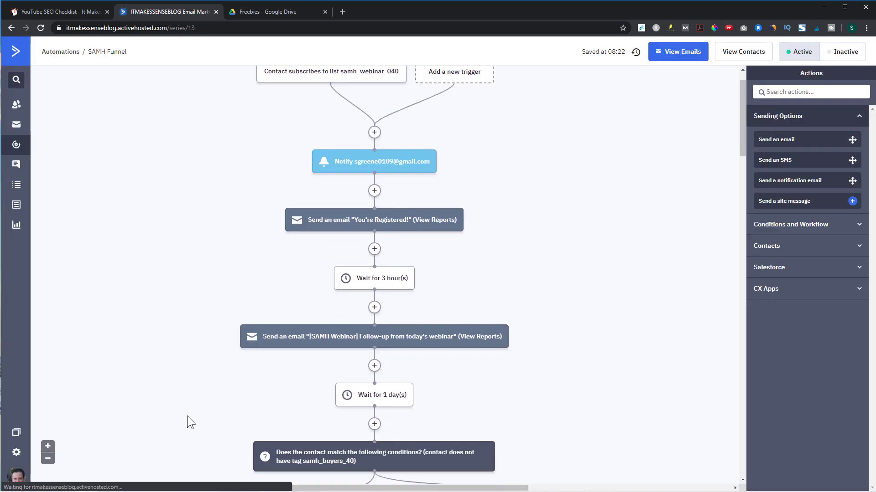
left_click(47, 458)
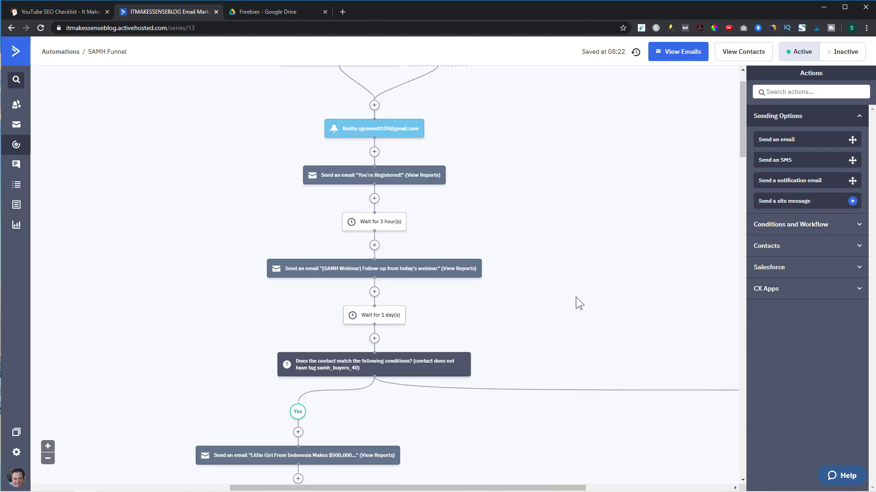
scroll(576, 297, "up", 1)
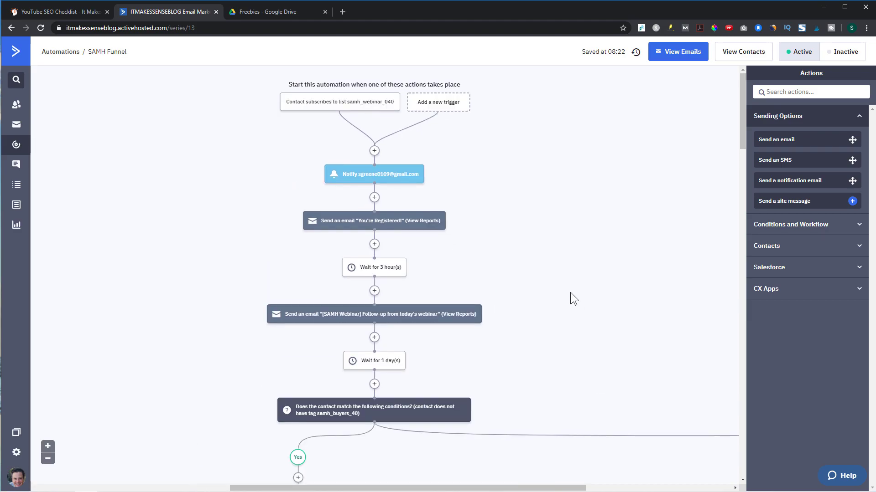
scroll(572, 290, "down", 3)
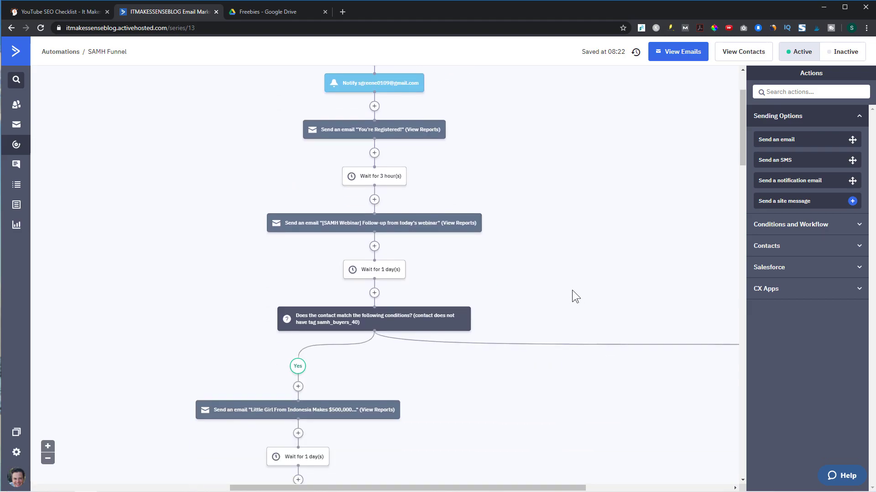
scroll(524, 299, "down", 2)
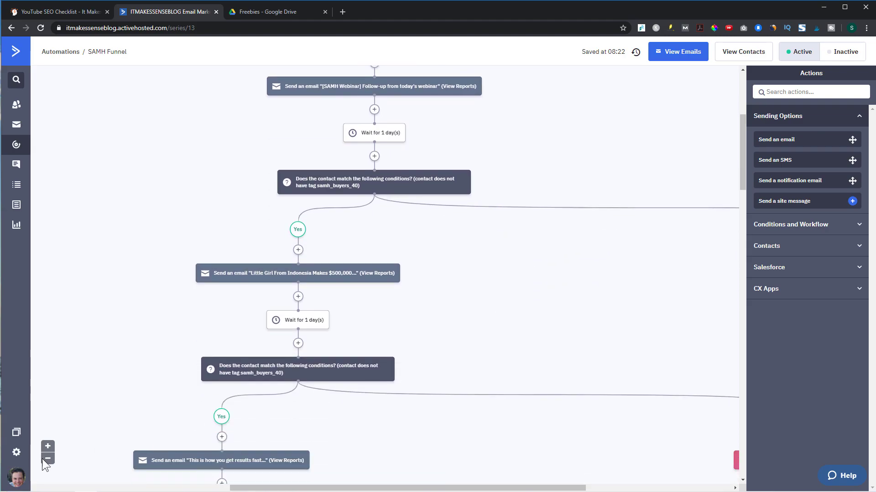
left_click(47, 458)
left_click(47, 458)
mouse_move(485, 487)
left_mouse_down()
mouse_move(457, 487)
mouse_move(513, 486)
mouse_move(474, 486)
mouse_move(485, 487)
left_mouse_up()
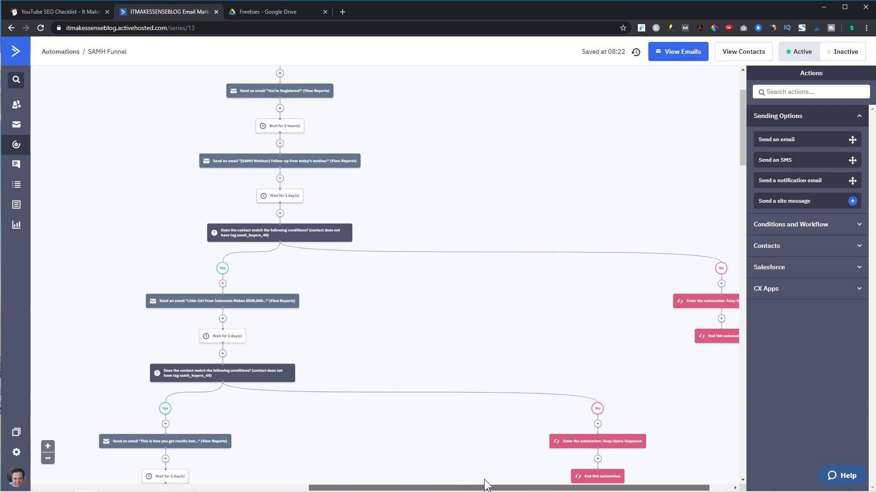
scroll(484, 383, "down", 2)
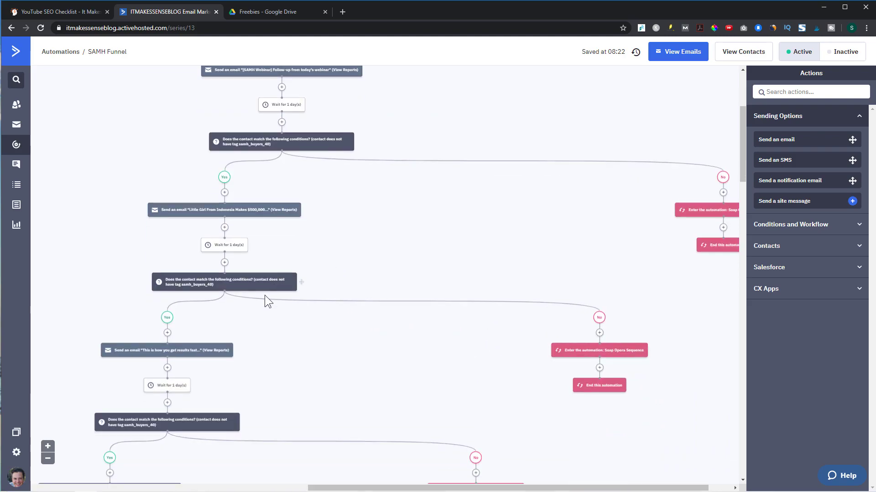
mouse_move(254, 288)
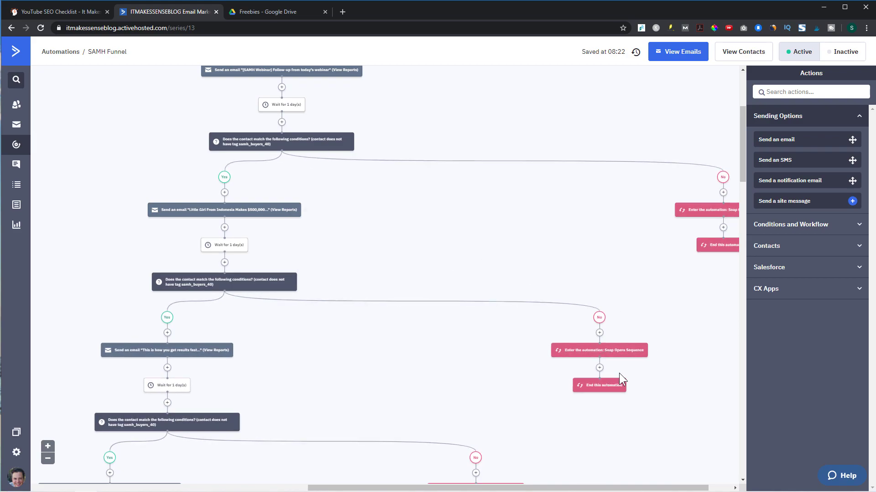
scroll(452, 309, "down", 4)
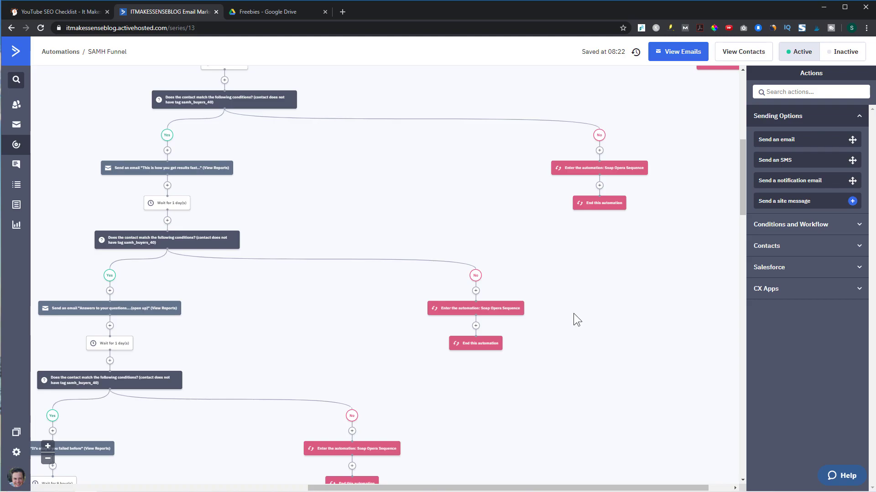
scroll(573, 314, "down", 8)
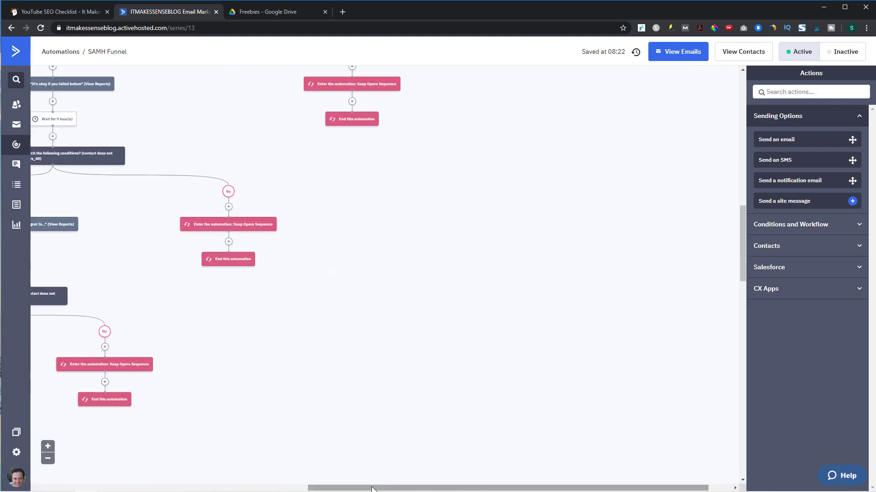
scroll(540, 364, "down", 3)
scroll(541, 362, "up", 3)
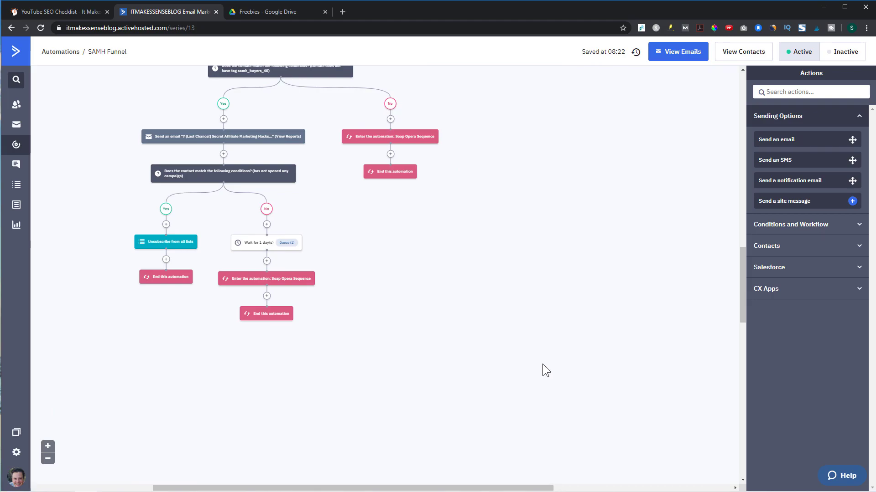
scroll(543, 364, "up", 10)
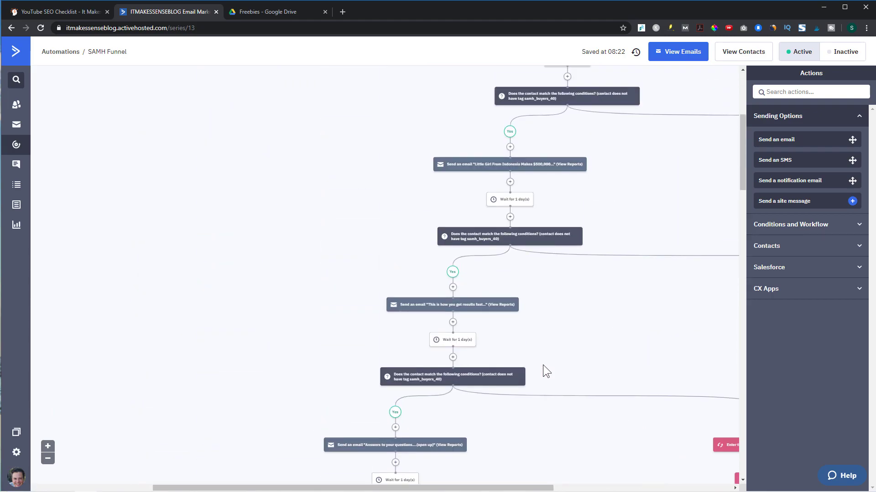
scroll(543, 364, "up", 2)
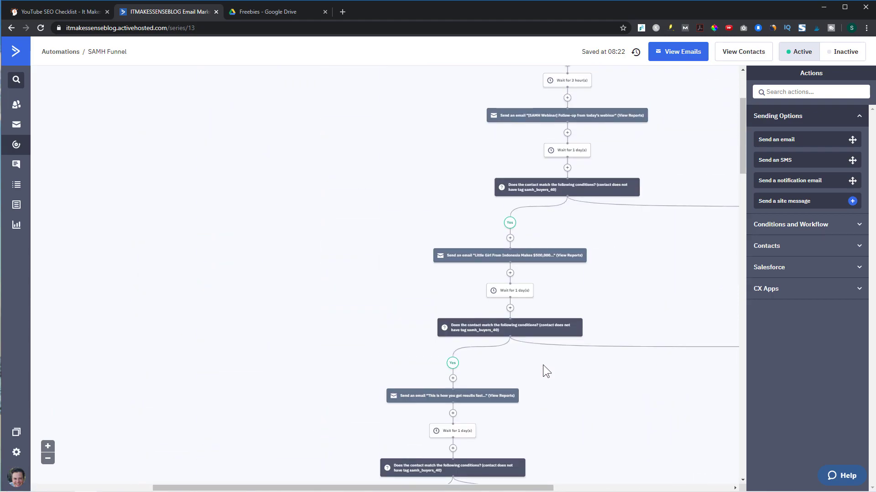
scroll(543, 364, "up", 3)
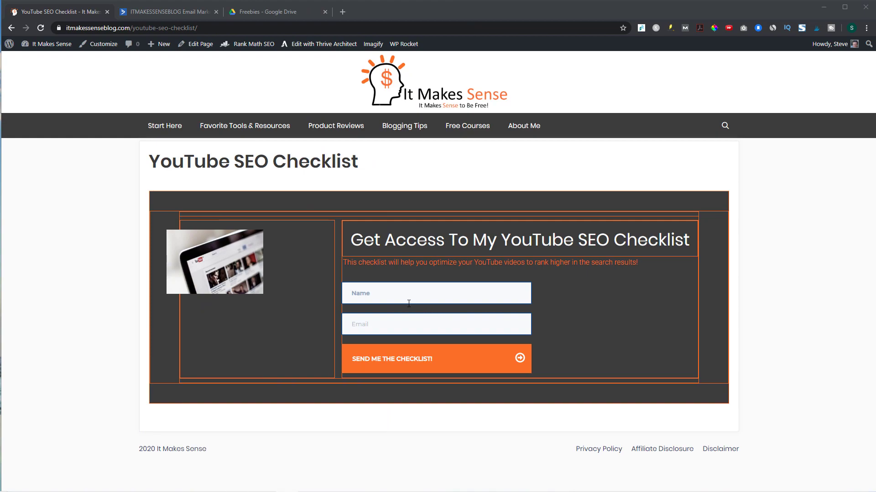
Submit the YouTube SEO Checklist opt-in form with the subscriber's first name and email address.
left_click(390, 296)
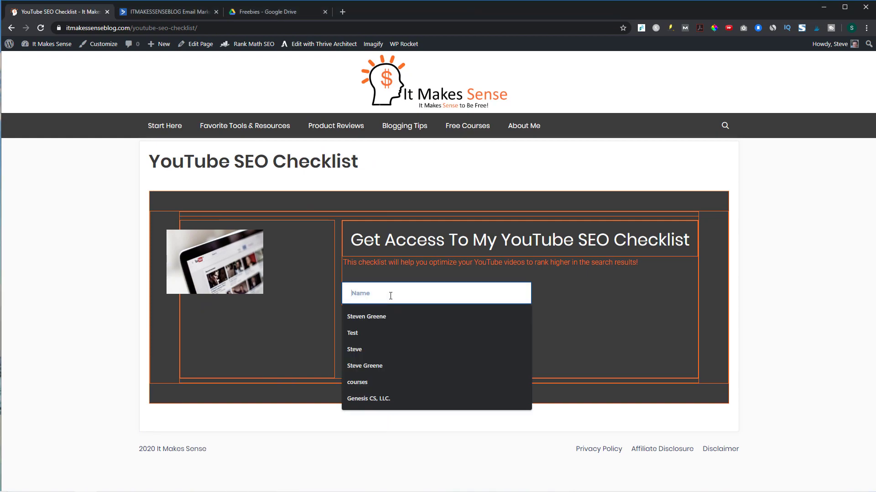
type("Steve")
key("Tab")
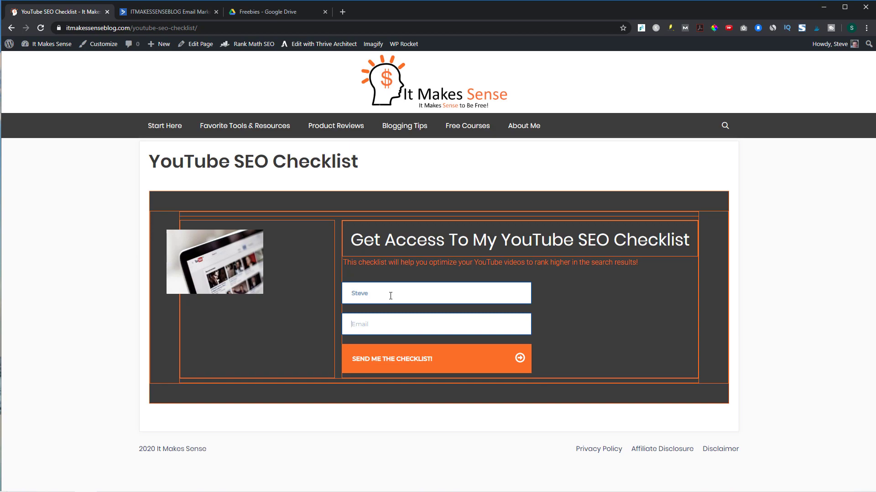
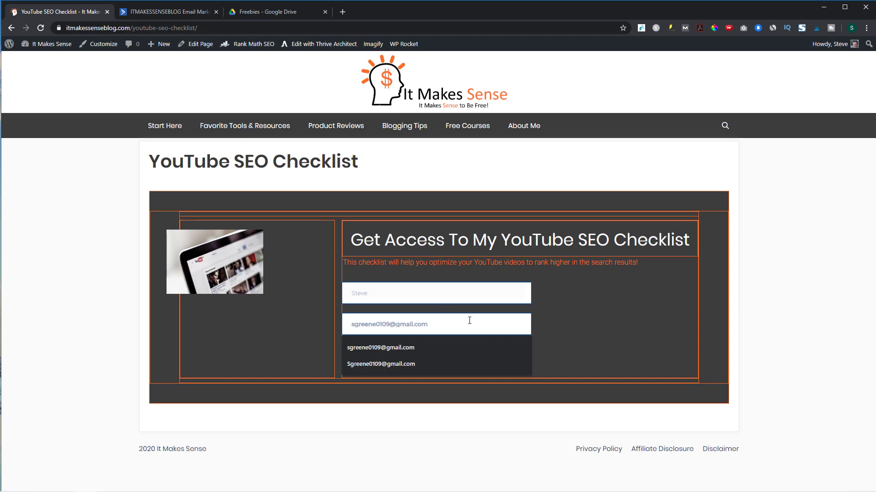
left_click(601, 303)
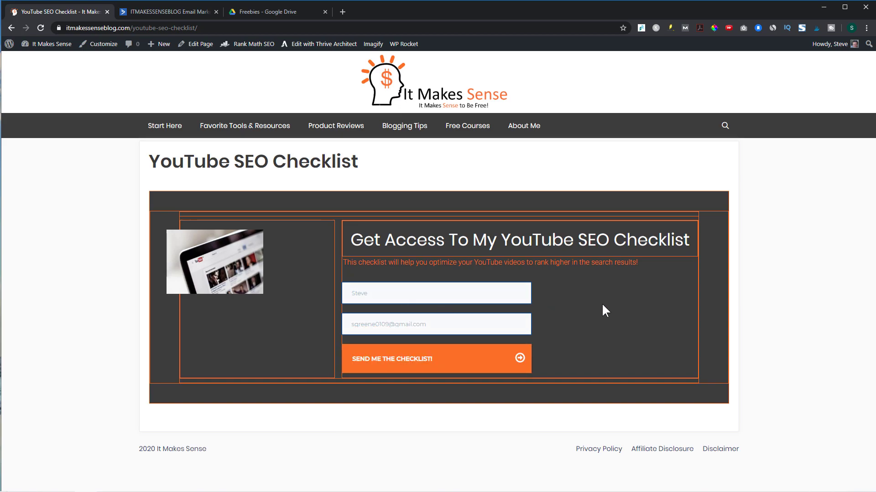
left_click(401, 365)
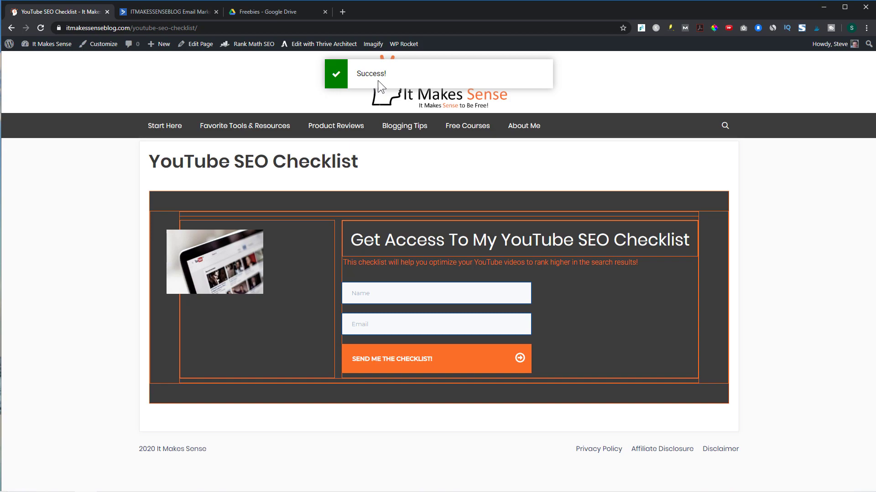
mouse_move(223, 490)
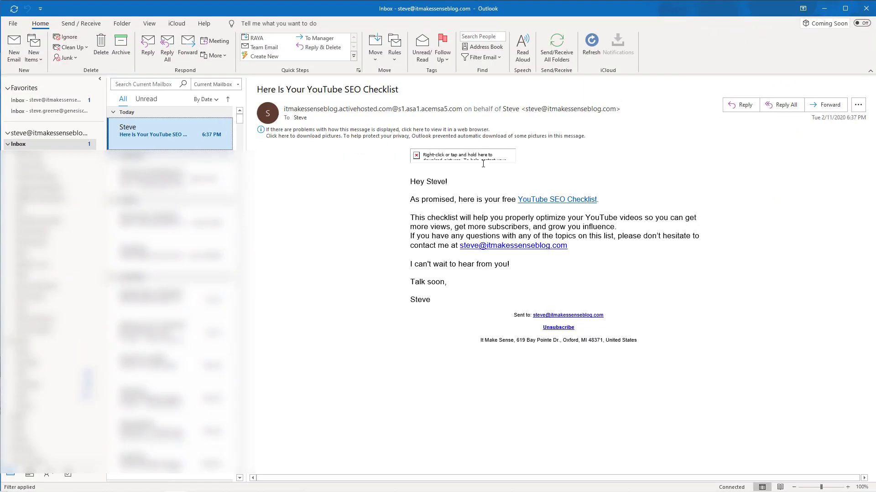
Open YouTube Video SEO Checklist.docx from the email's link, then return to the ActiveCampaign tab.
left_click(540, 201)
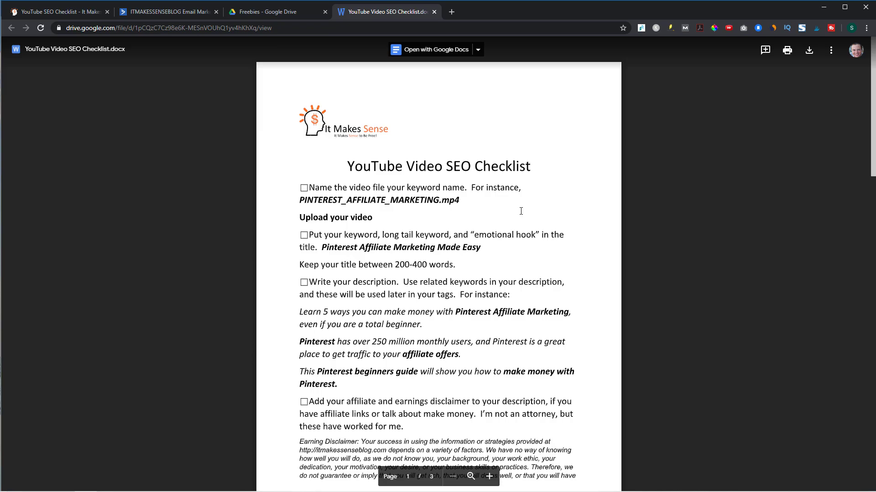
left_click(169, 12)
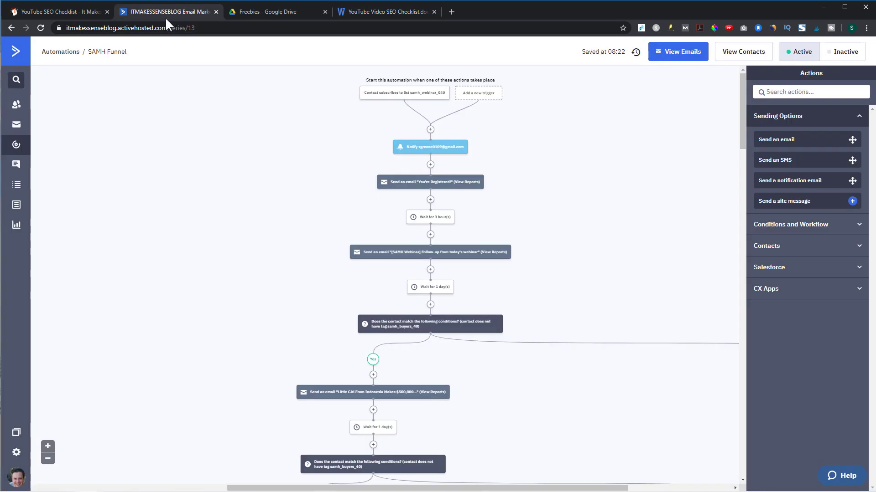
Confirm YouTube SEO Checklist shows one contact queued at the 1-day wait, then return to the automations list.
left_click(16, 147)
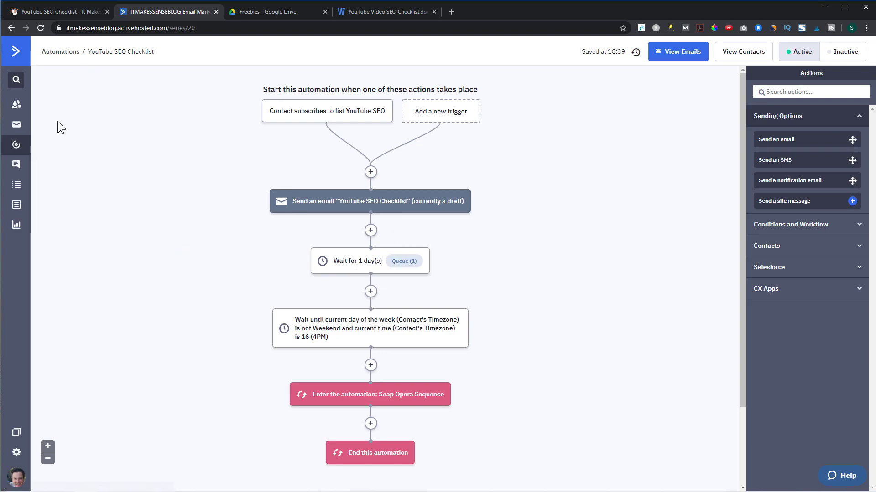
left_click(16, 144)
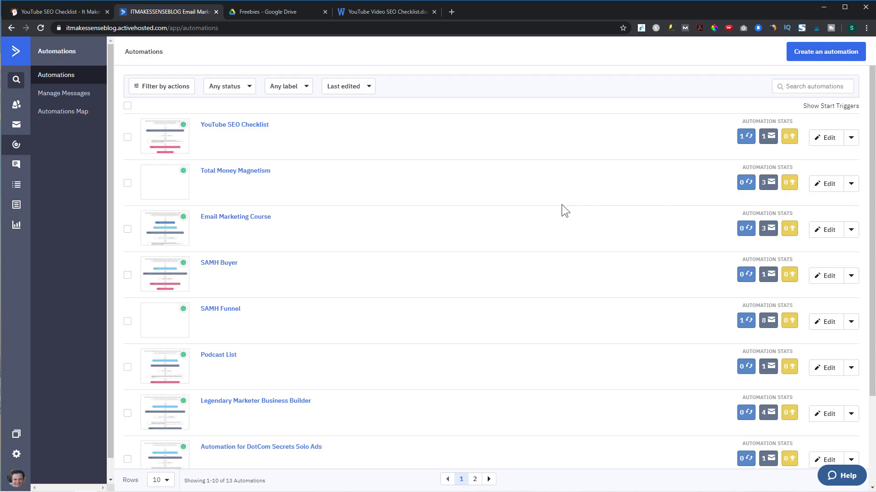
mouse_move(747, 141)
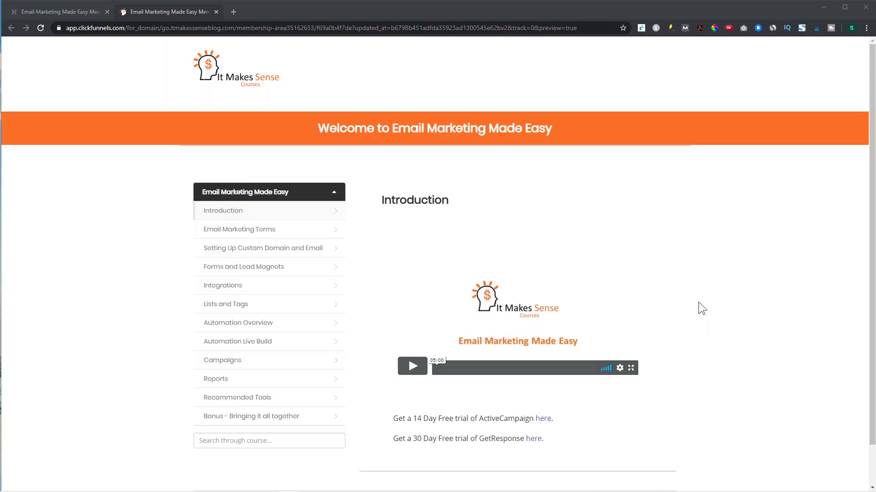
Browse the Email Marketing Terms, Custom Domain, Forms and Bonus lessons, ending on Automation Overview.
left_click(217, 235)
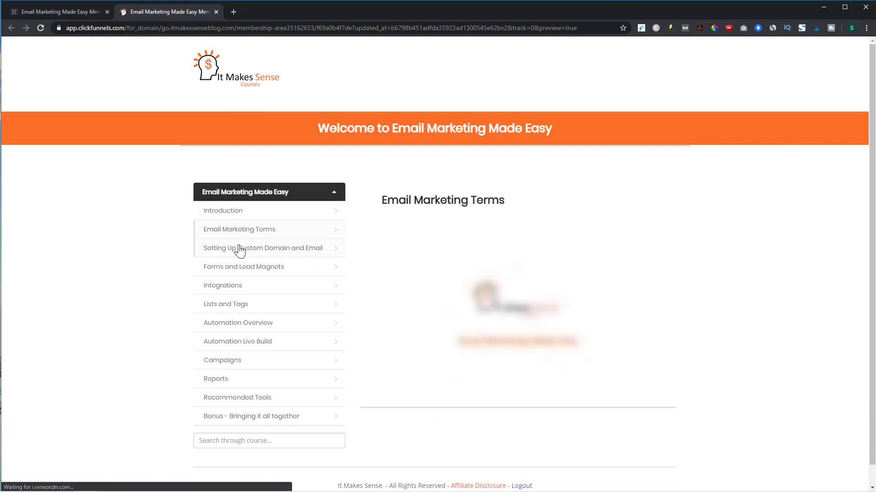
left_click(236, 251)
left_click(235, 269)
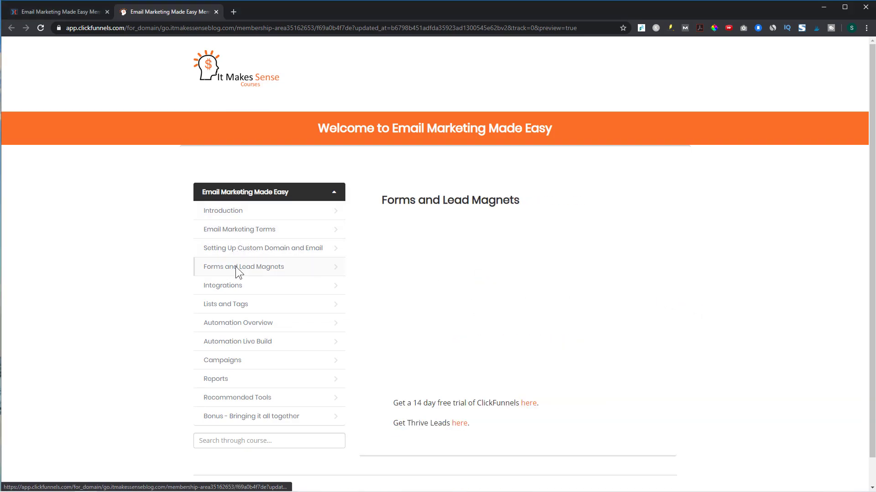
left_click(230, 417)
scroll(399, 312, "down", 1)
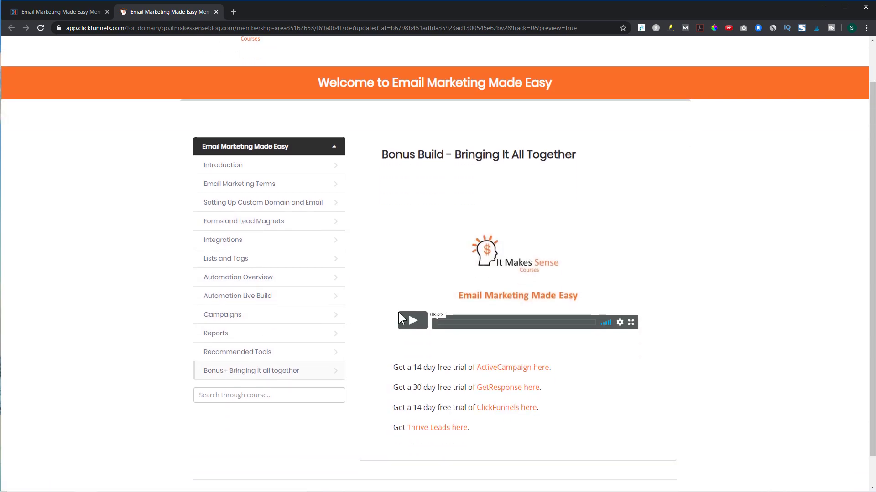
left_click(235, 282)
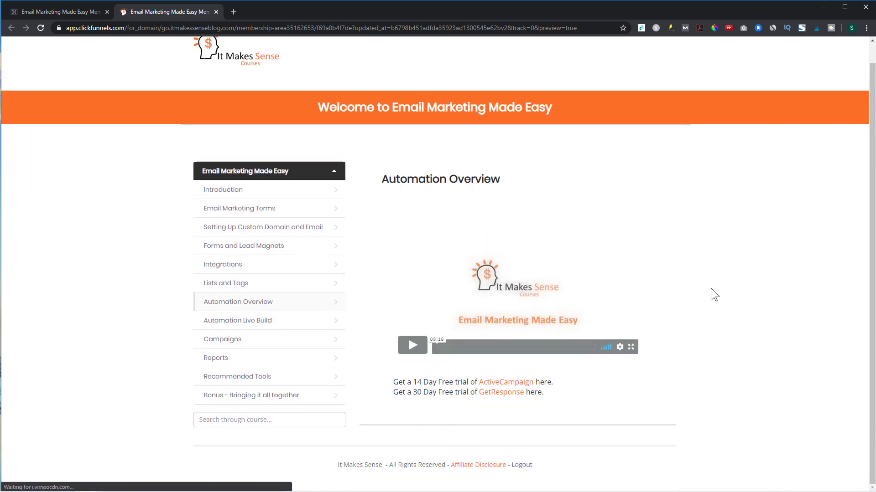